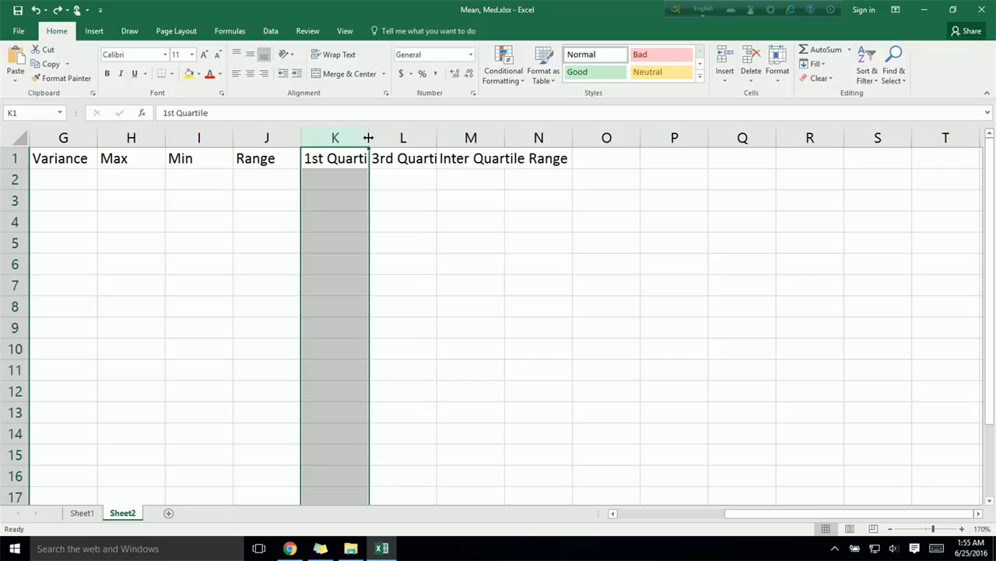
# Step: Auto-fit the widths of columns K, L and M to their 1st Quartile, 3rd Quartile and Inter Quartile Range headers
pyautogui.doubleClick(368, 137)
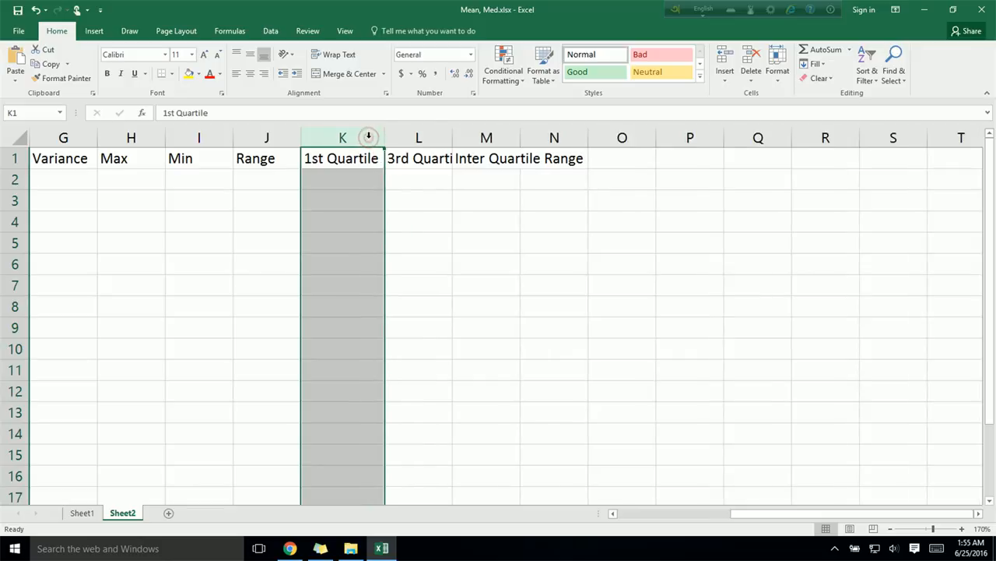
pyautogui.click(427, 137)
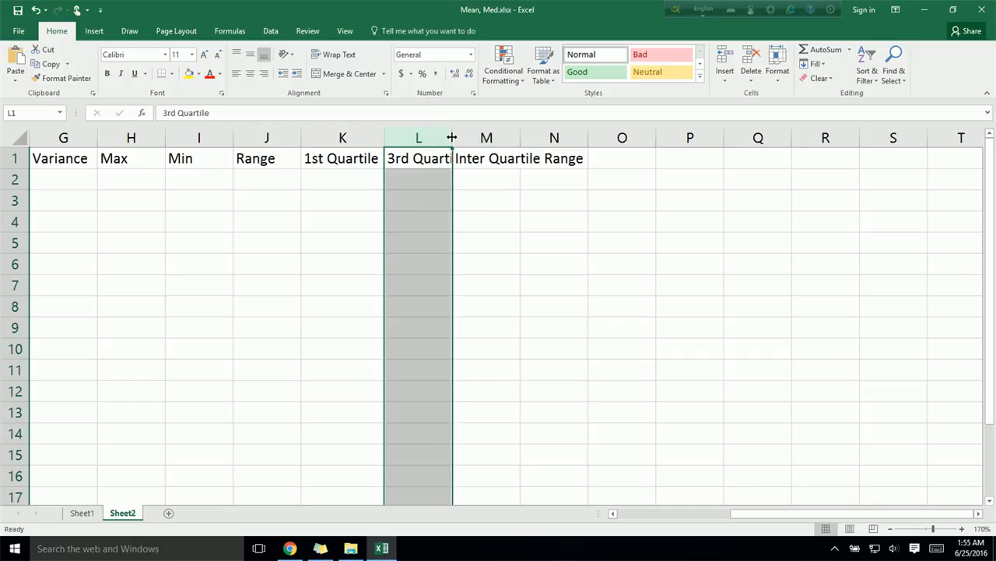
pyautogui.doubleClick(451, 137)
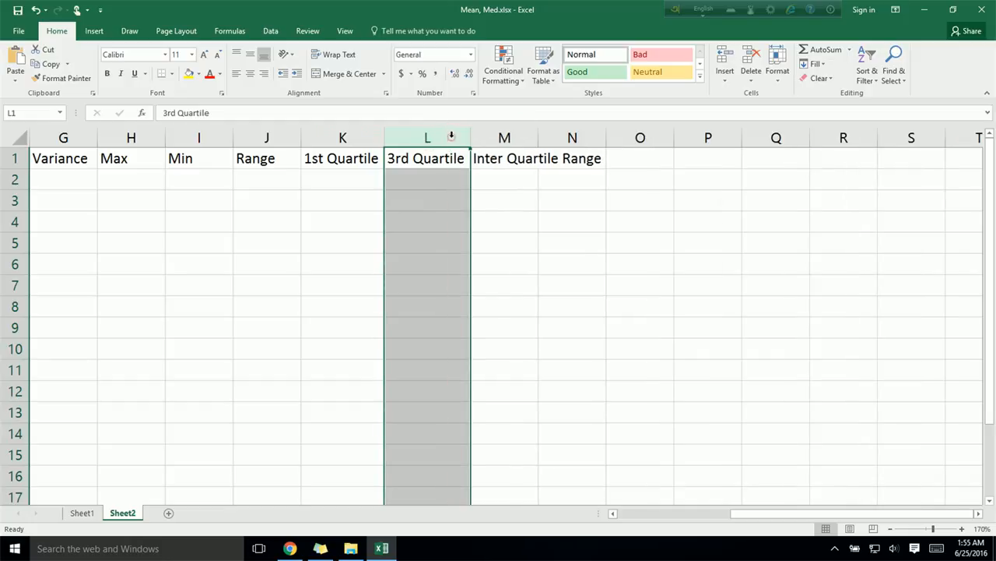
pyautogui.click(506, 137)
pyautogui.moveTo(539, 137); pyautogui.dragTo(544, 137)
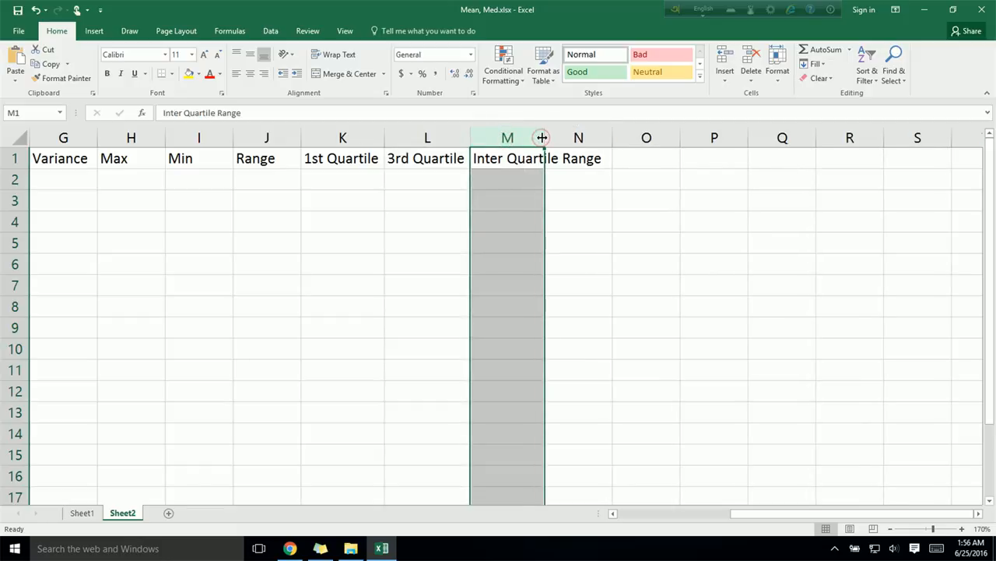
pyautogui.doubleClick(542, 137)
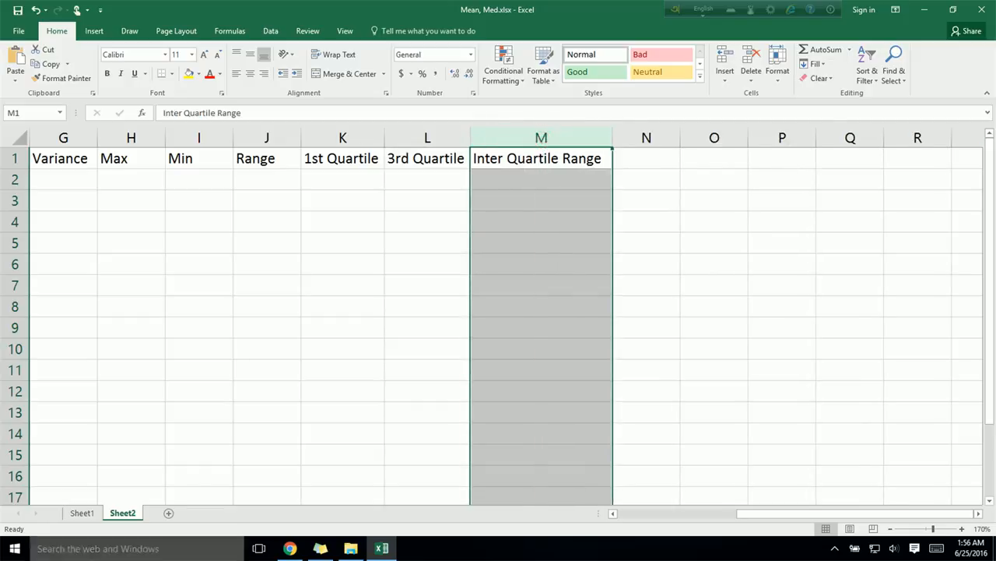
# Step: Calculate the mean of the data in C2 with the formula =Average(A2:A16)
pyautogui.moveTo(772, 513); pyautogui.dragTo(652, 514)
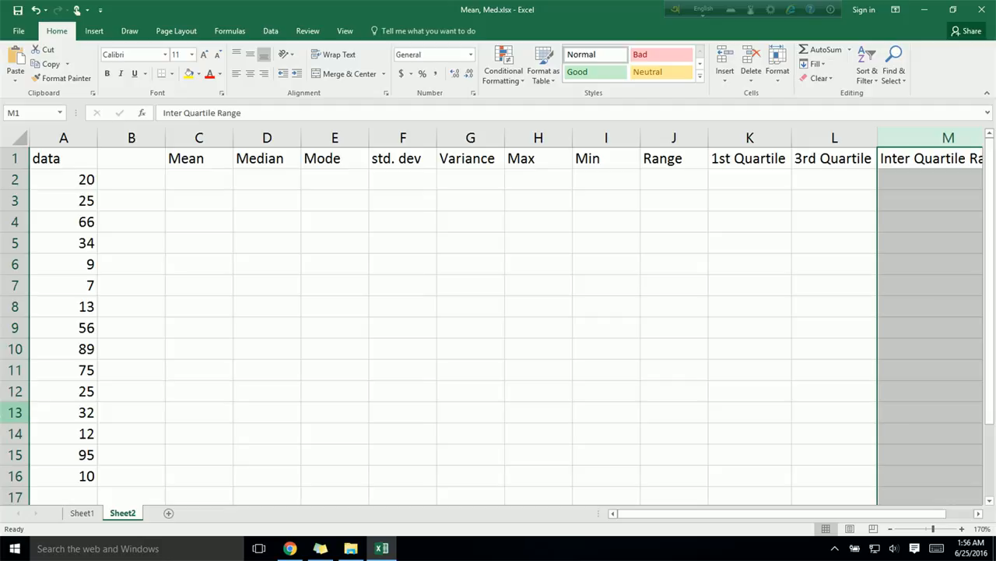
pyautogui.click(226, 181)
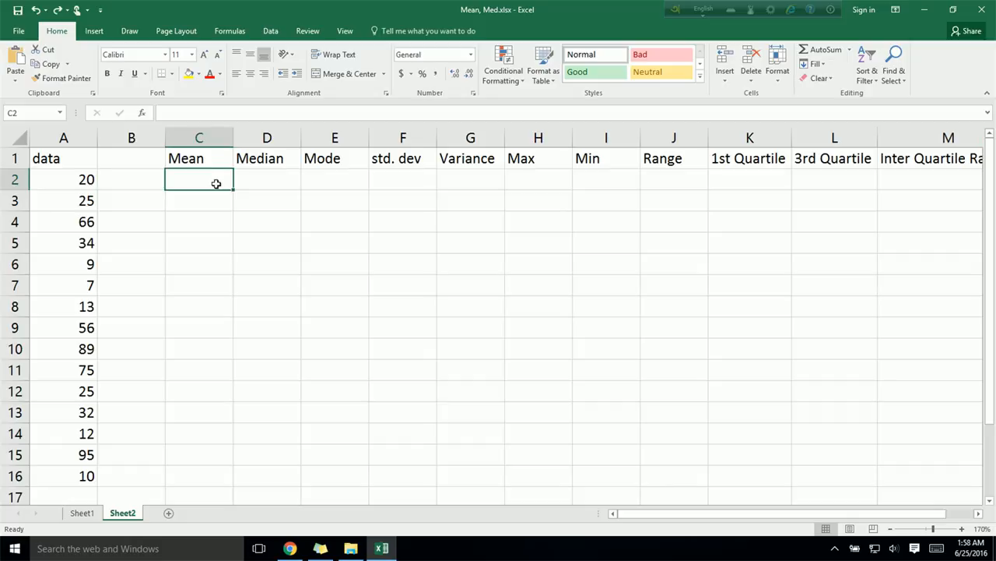
pyautogui.write('=')
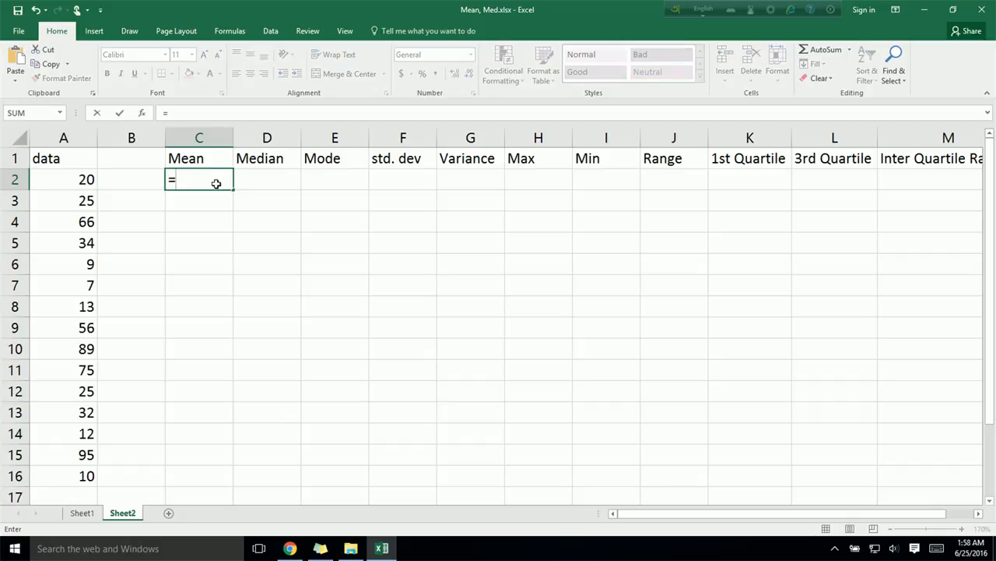
pyautogui.write('A')
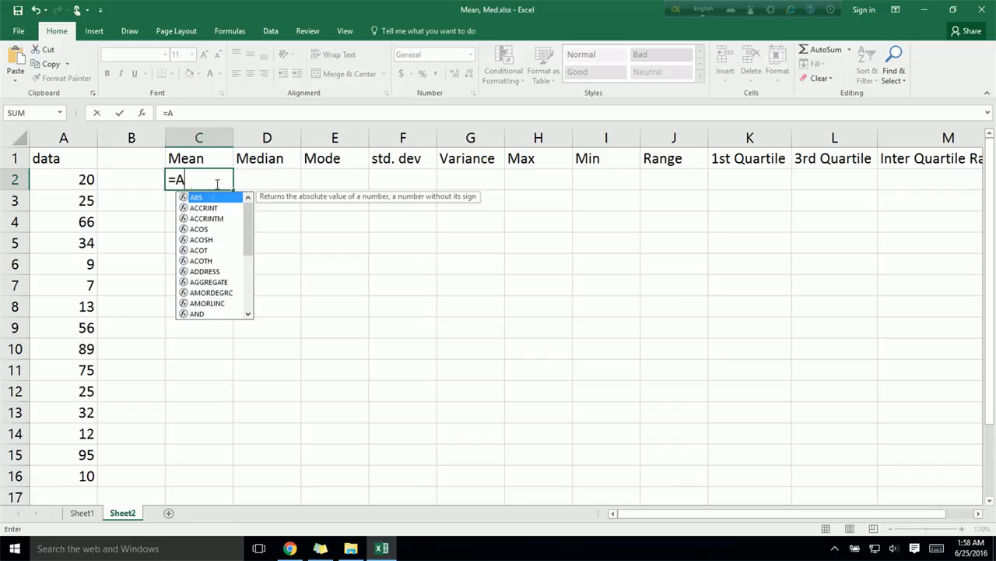
pyautogui.write('verage')
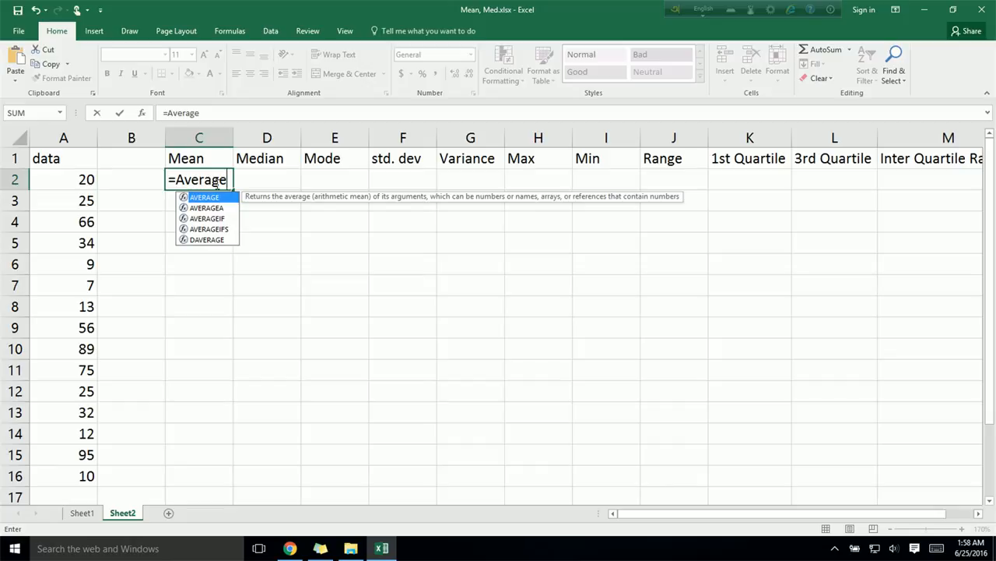
pyautogui.write('(')
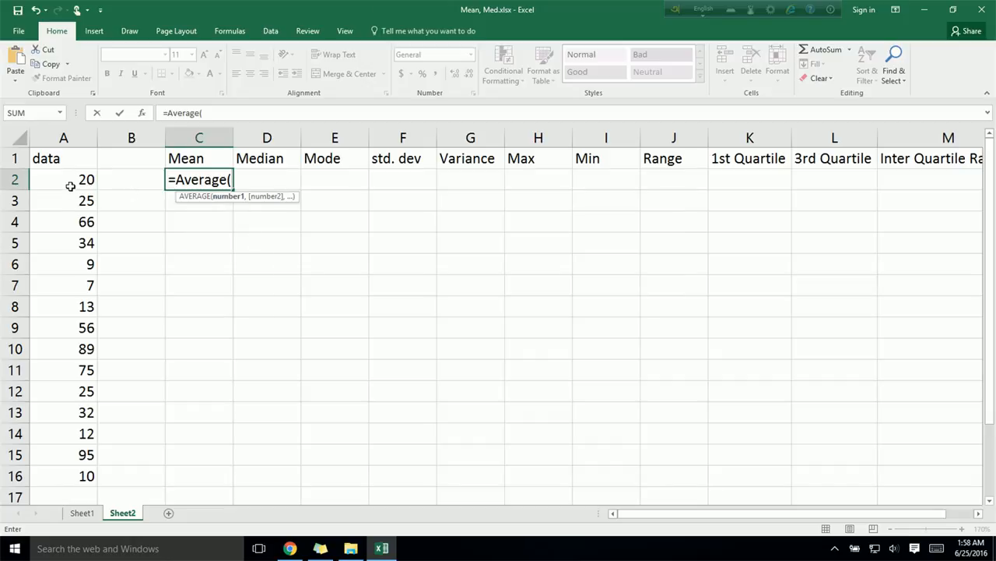
pyautogui.moveTo(71, 174); pyautogui.dragTo(66, 486)
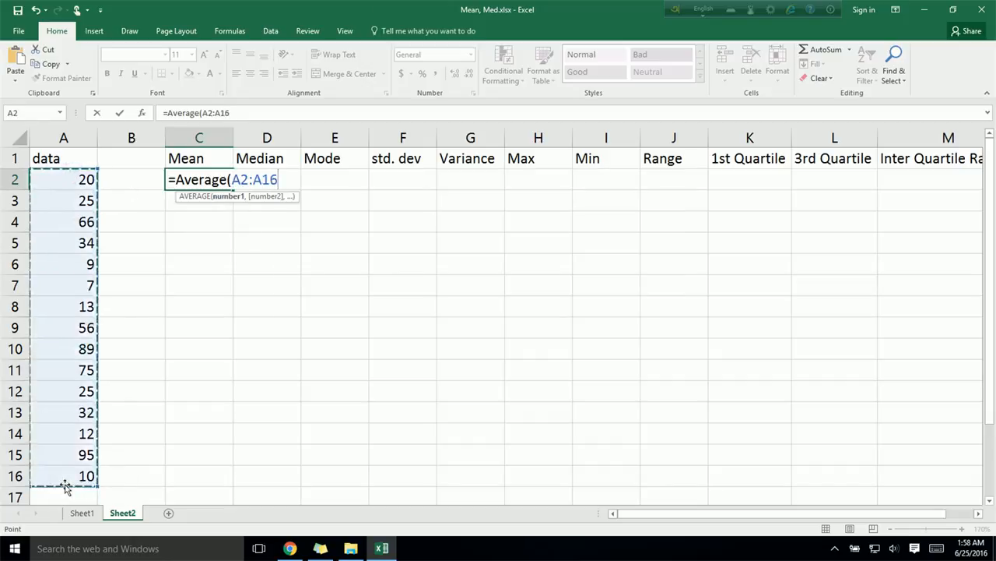
pyautogui.write(')')
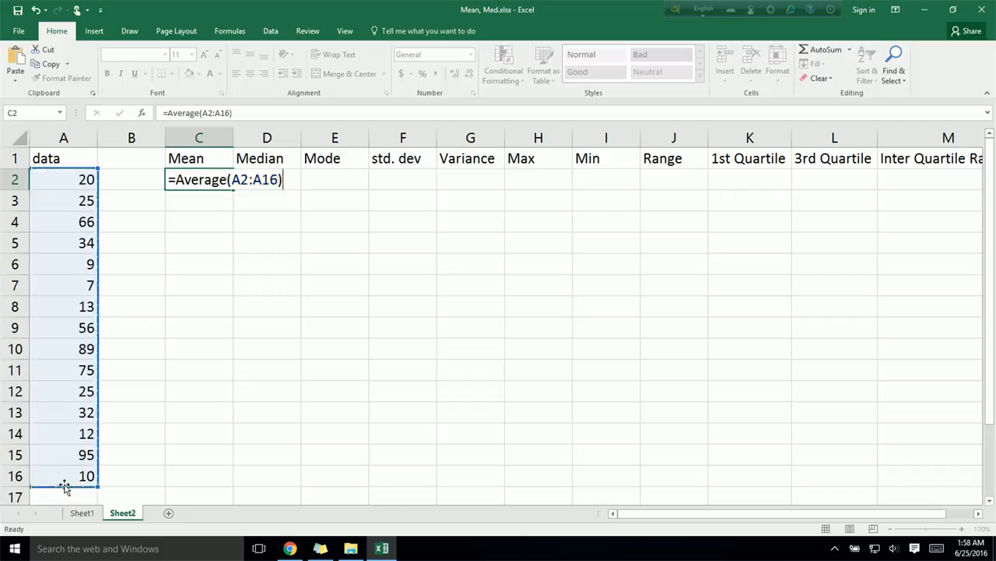
pyautogui.press('Return')
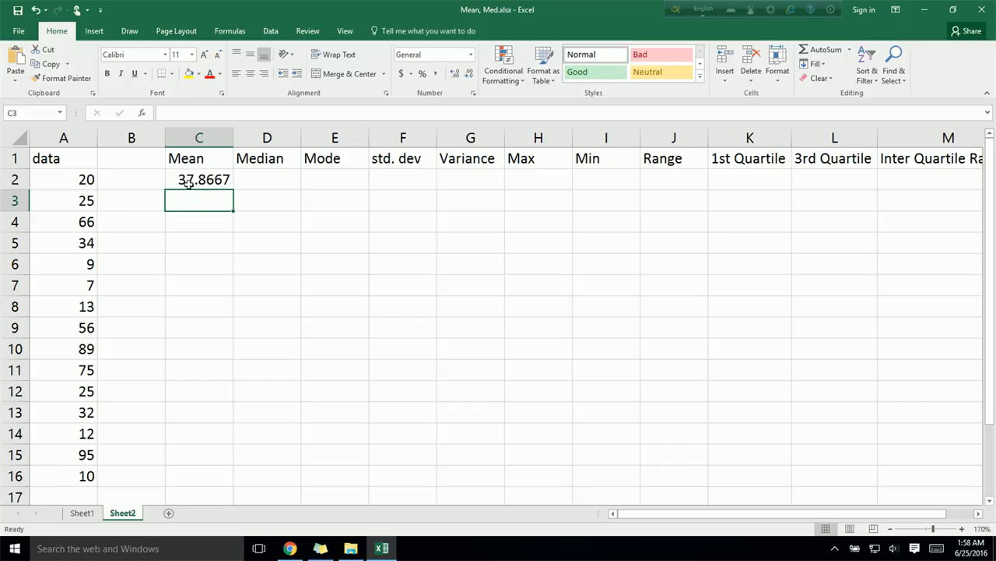
# Step: Calculate the median of the data in D2 with the formula =Median(A2:A16)
pyautogui.click(274, 178)
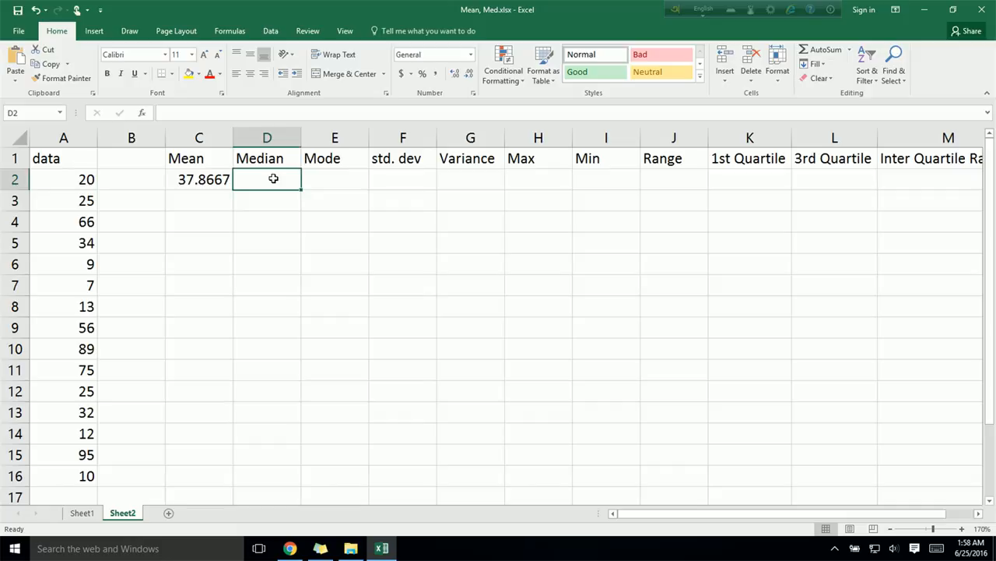
pyautogui.write('=Median')
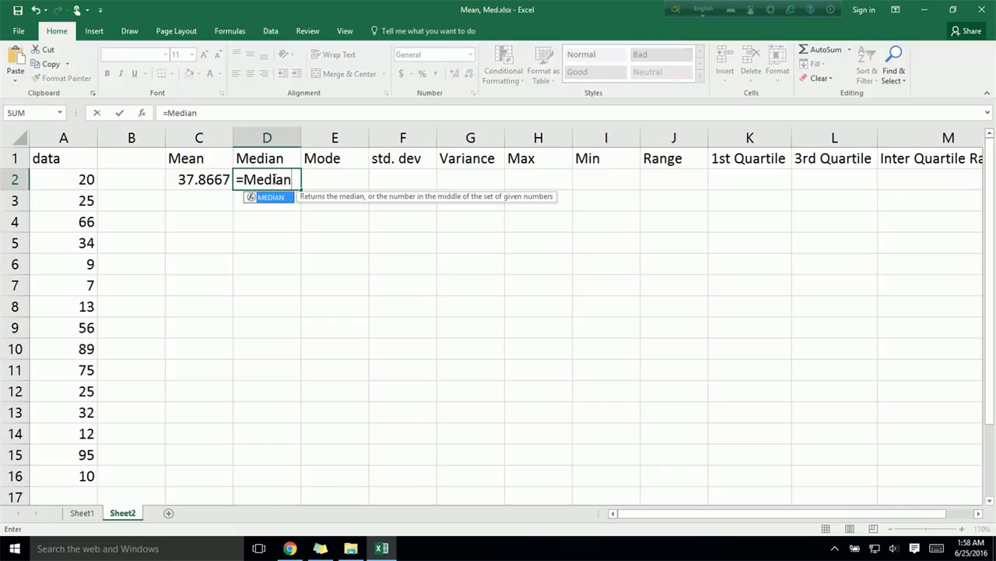
pyautogui.write('(')
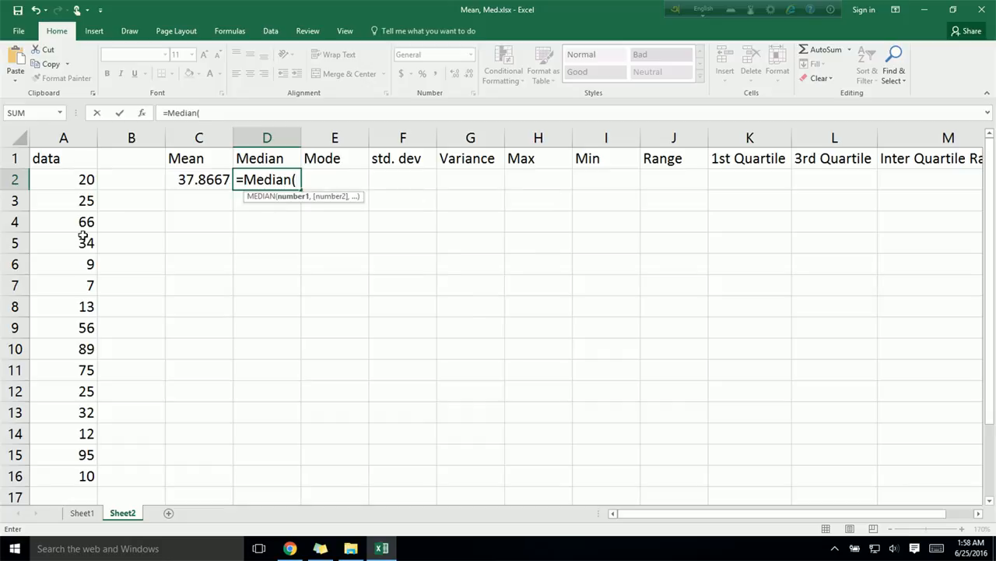
pyautogui.moveTo(83, 177); pyautogui.dragTo(86, 470)
pyautogui.write(')')
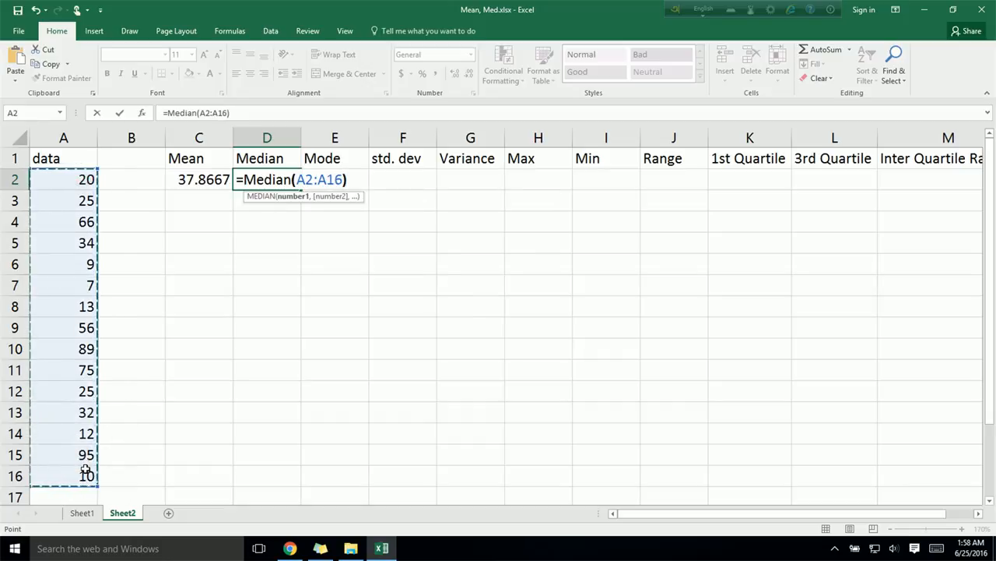
pyautogui.press('Return')
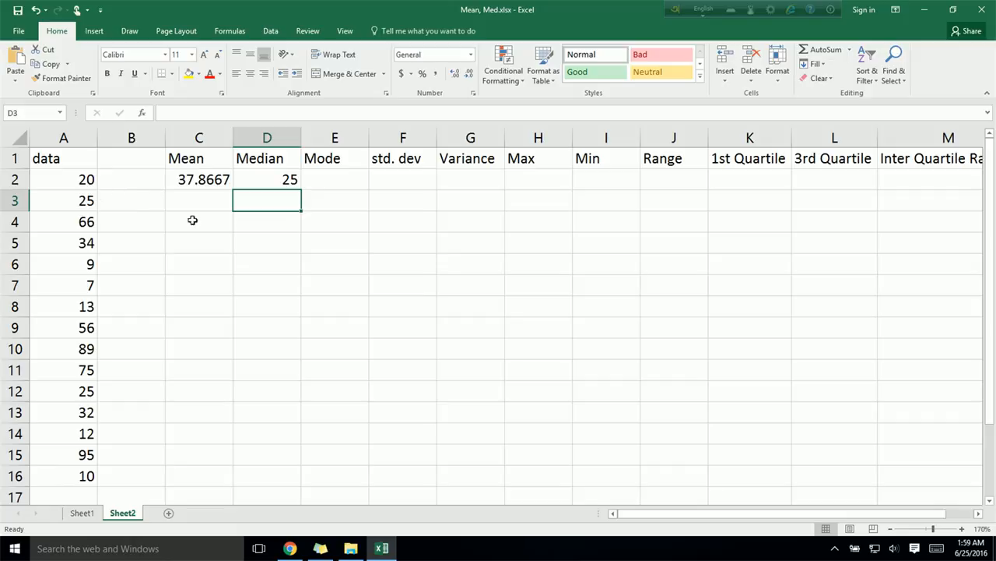
# Step: Calculate the mode of the data in E2 with the formula =Mode(A2:A16)
pyautogui.click(338, 180)
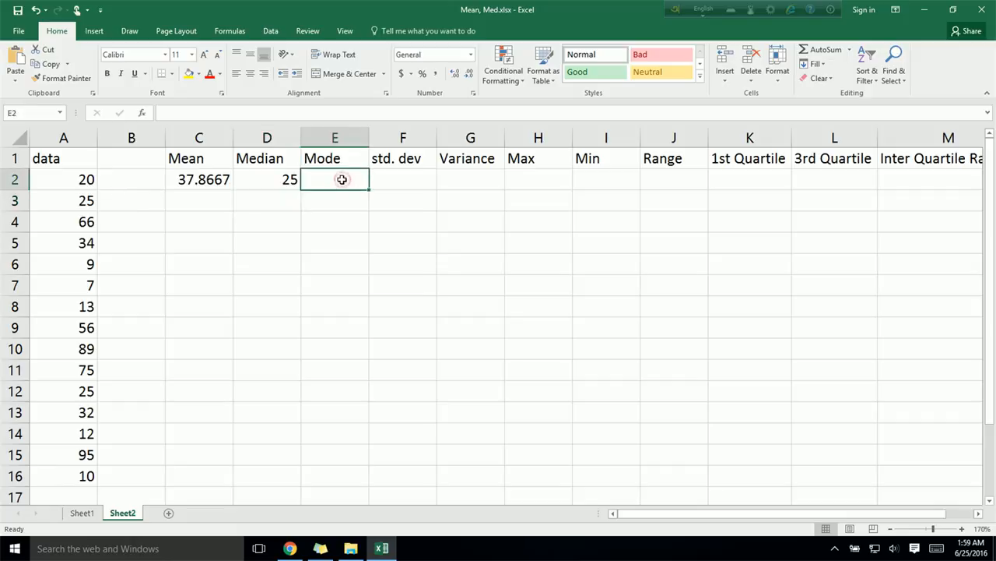
pyautogui.write('=')
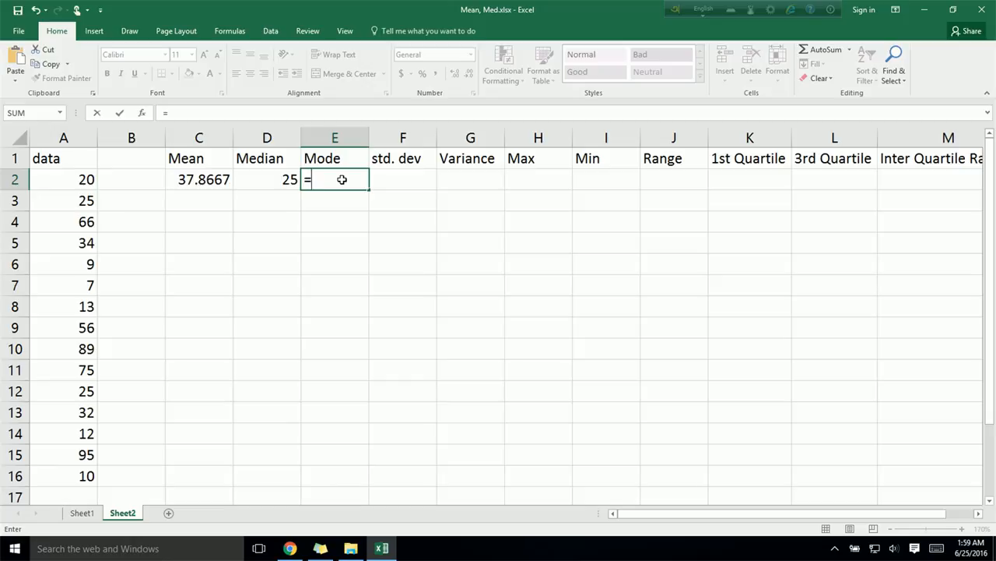
pyautogui.write('Mode(')
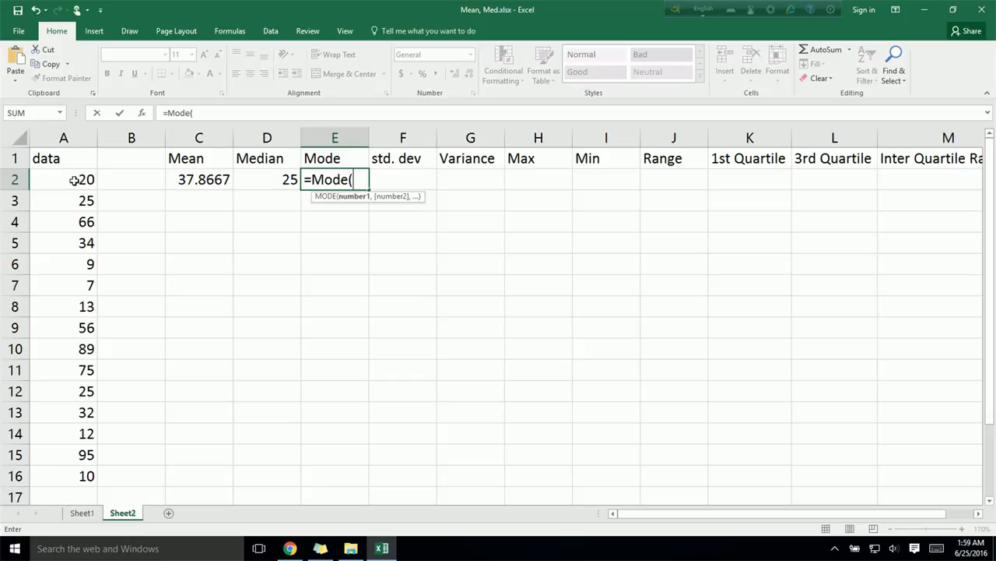
pyautogui.moveTo(74, 180); pyautogui.dragTo(93, 478)
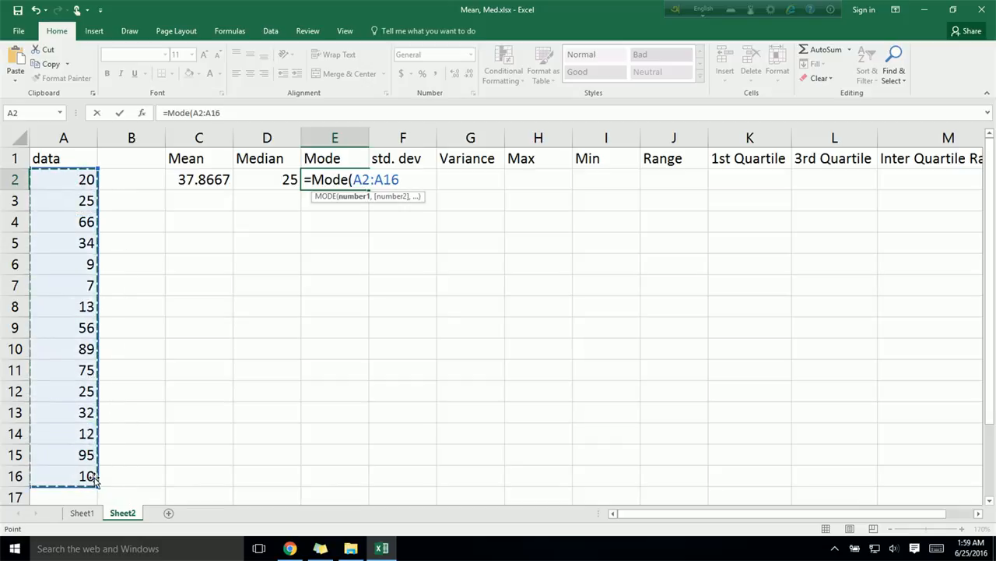
pyautogui.write(')')
pyautogui.press('Return')
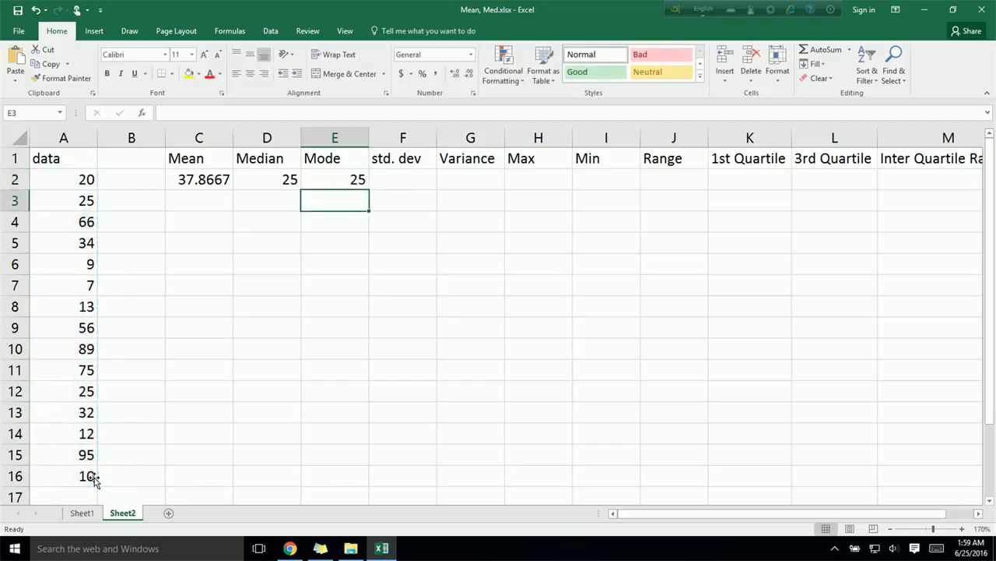
# Step: Calculate the population standard deviation of the data in F2 with the formula =STDEV.P(A2:A16)
pyautogui.press('Up')
pyautogui.press('Right')
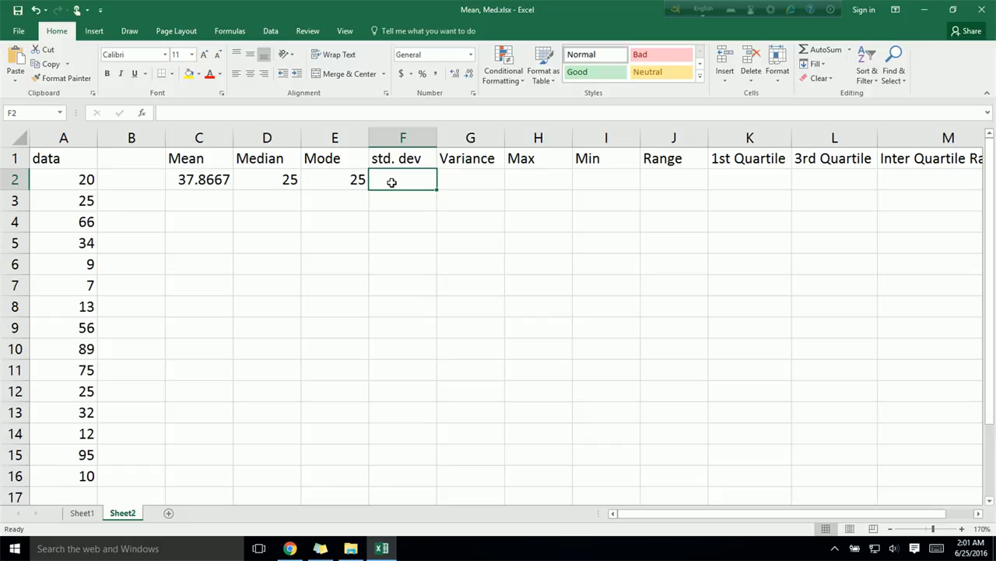
pyautogui.write('=')
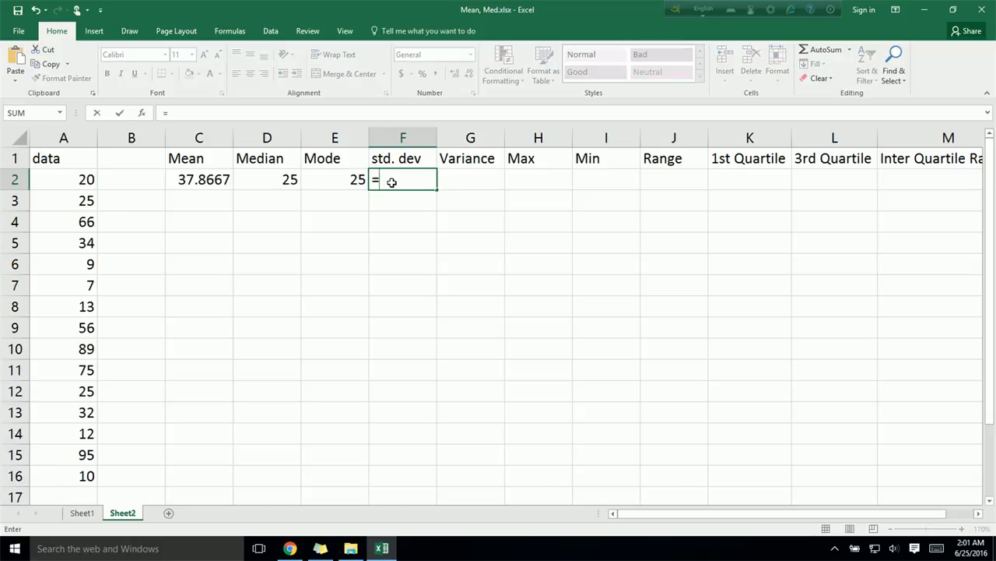
pyautogui.write('stdev')
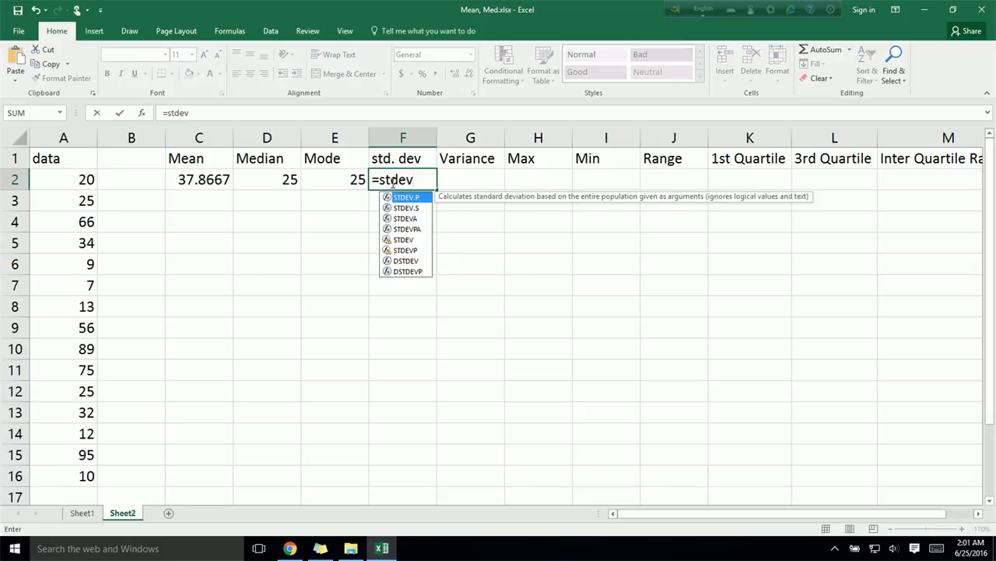
pyautogui.click(406, 209)
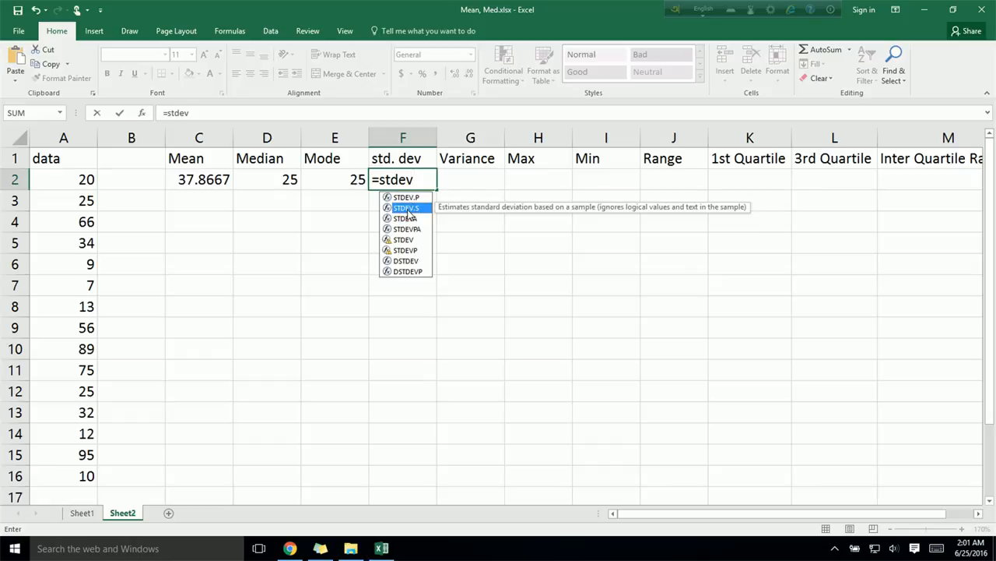
pyautogui.doubleClick(406, 197)
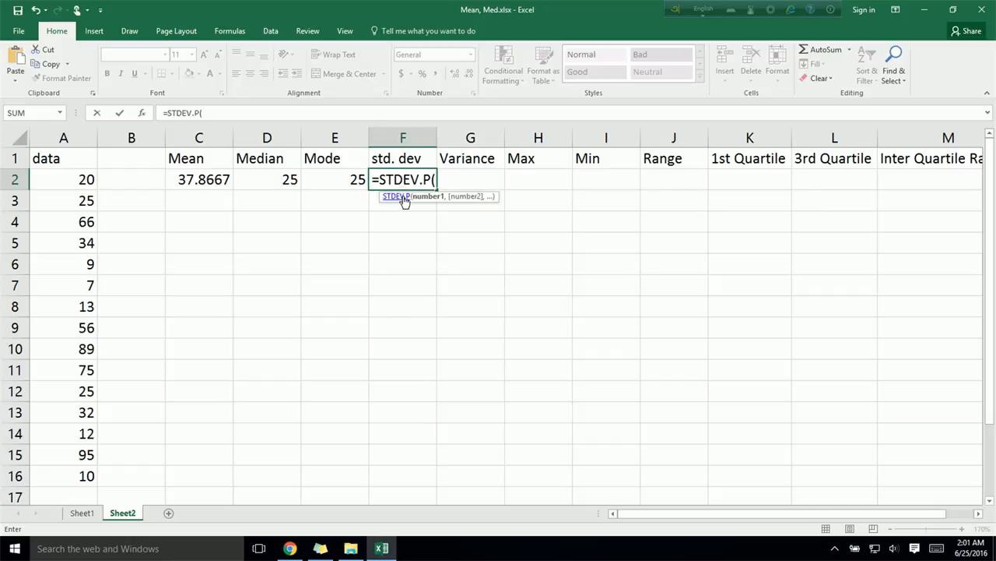
pyautogui.moveTo(71, 179); pyautogui.dragTo(78, 474)
pyautogui.write(')')
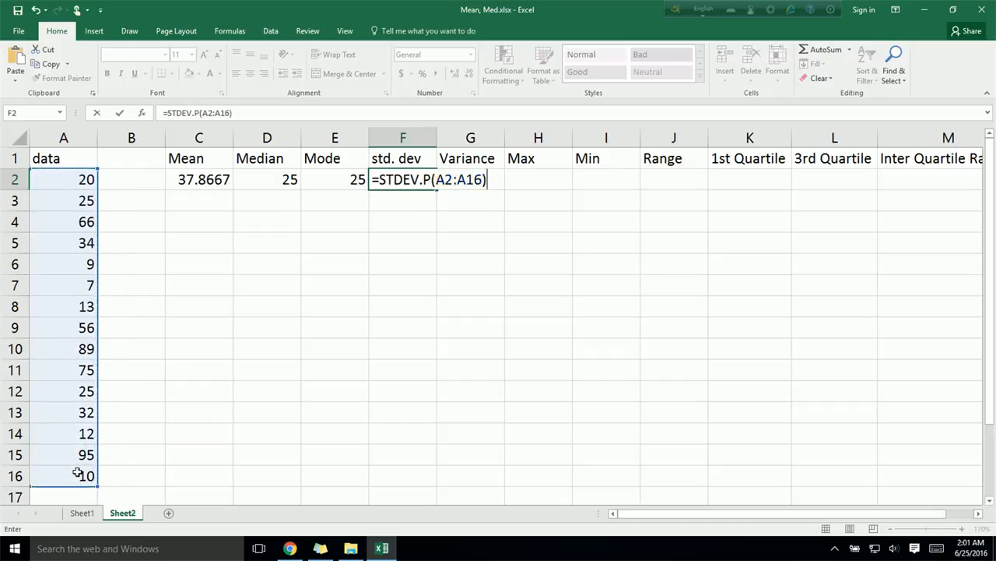
pyautogui.press('Return')
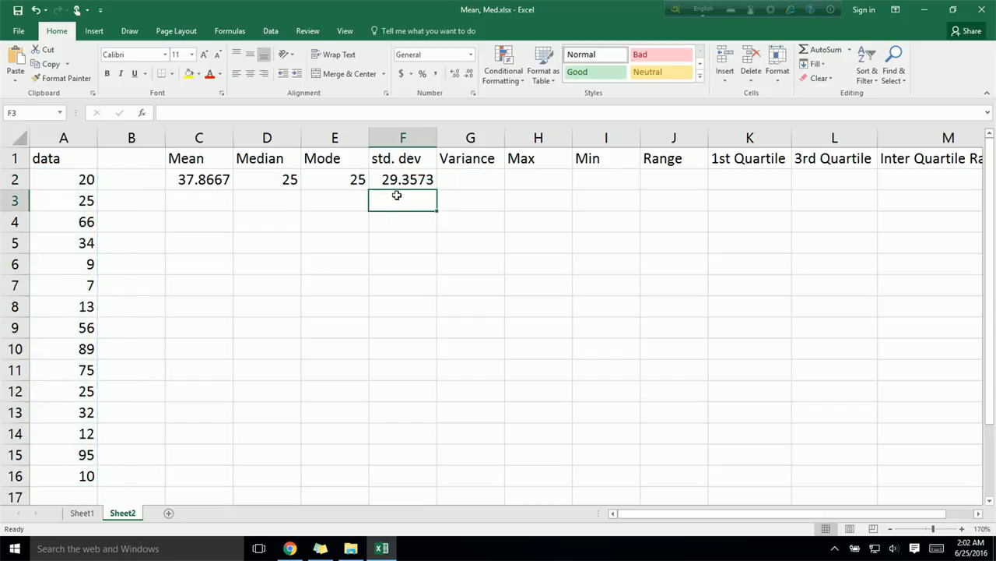
# Step: Calculate the sample standard deviation of the data in F3 with the formula =STDEV.S(A2:A16)
pyautogui.write('=')
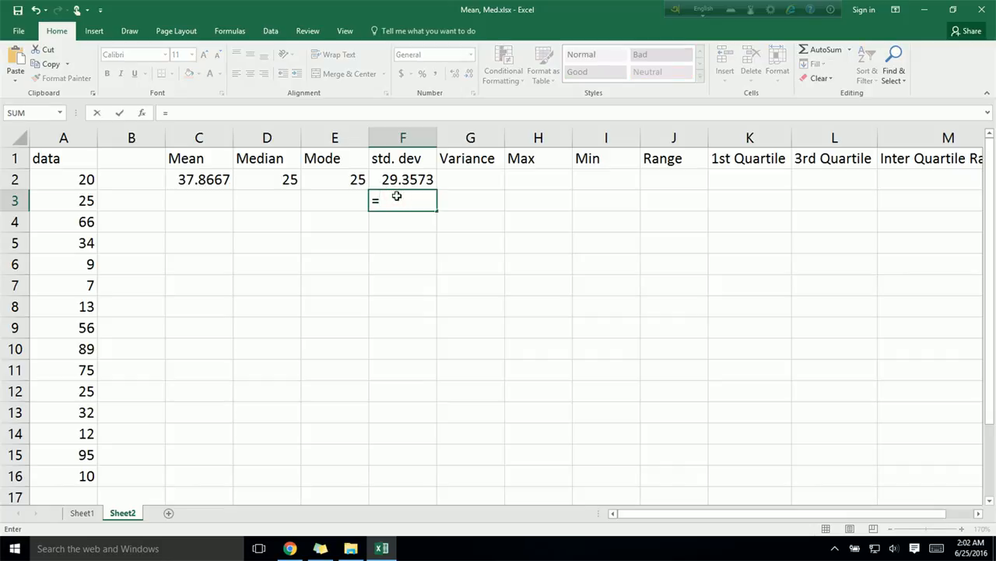
pyautogui.write('std')
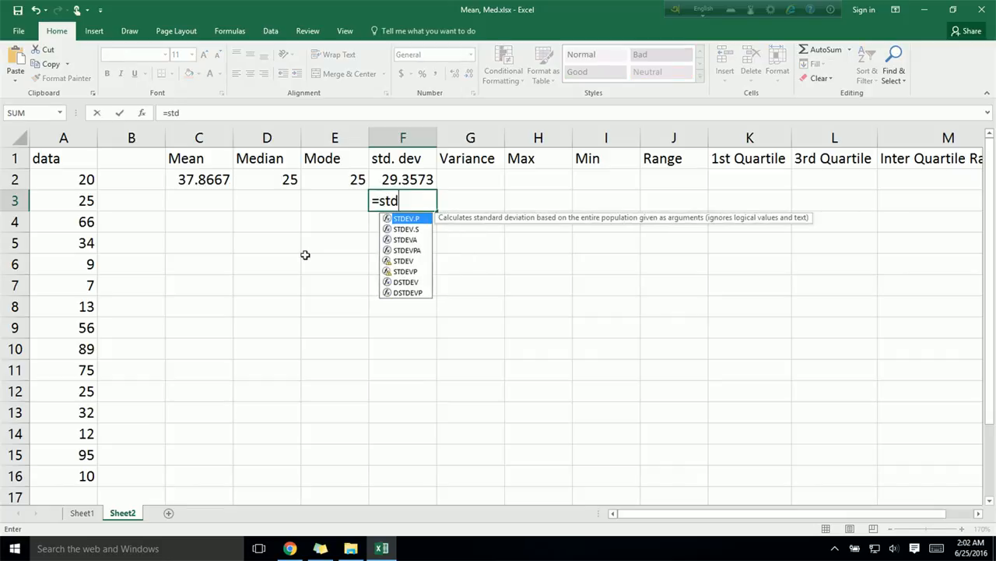
pyautogui.doubleClick(405, 230)
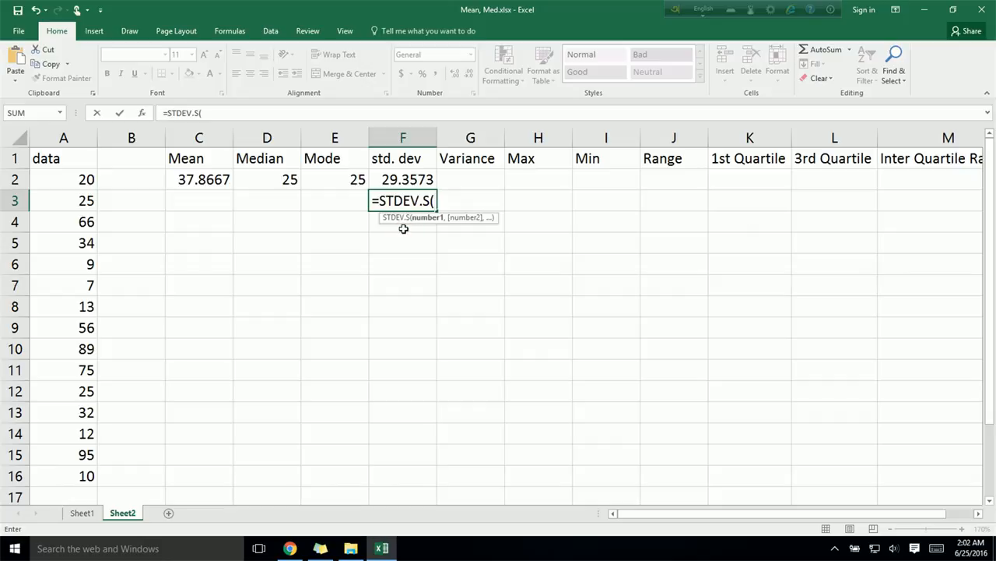
pyautogui.moveTo(58, 182); pyautogui.dragTo(60, 473)
pyautogui.write(')')
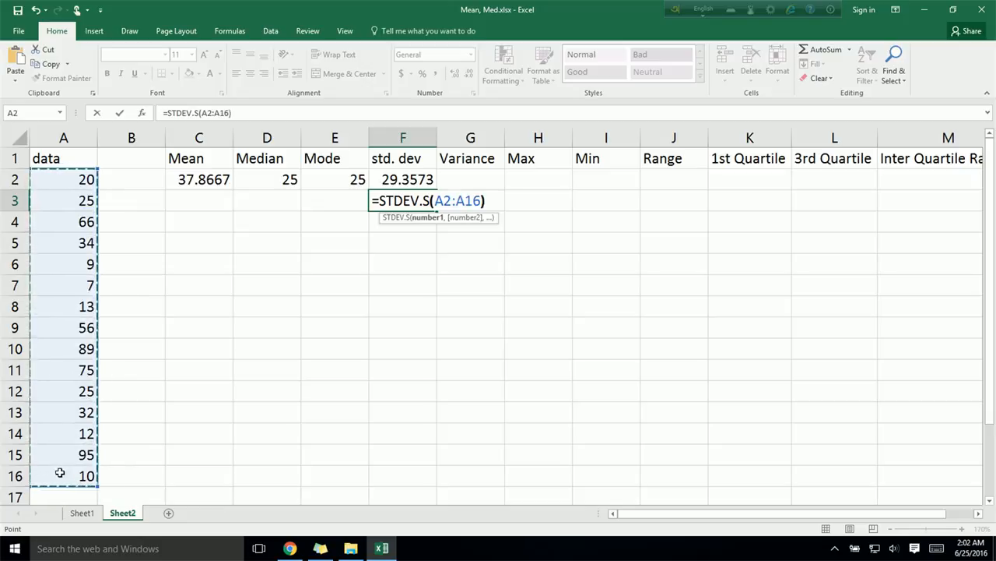
pyautogui.press('Return')
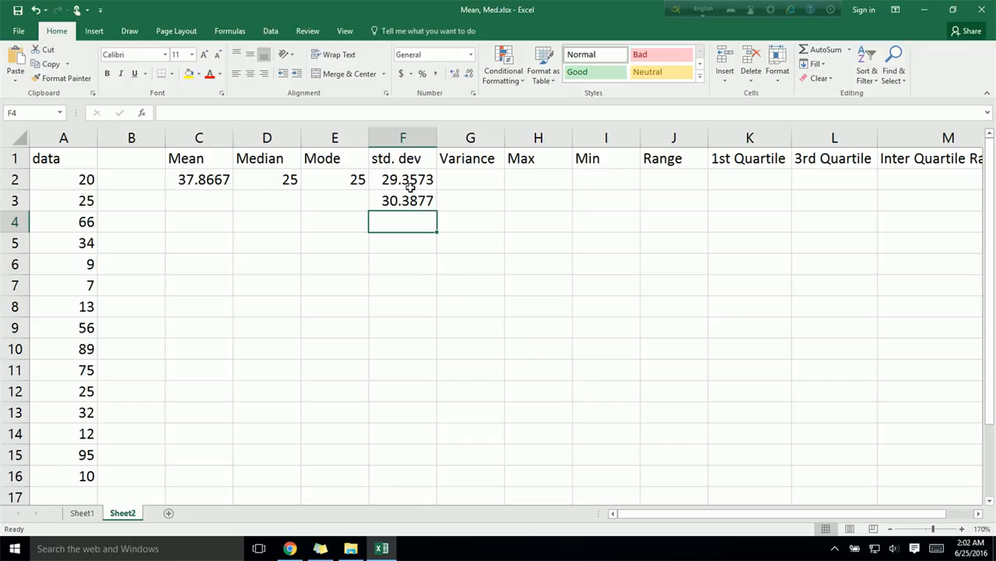
# Step: Calculate the population variance of the data in G2 with the formula =VAR.P(A2:A16)
pyautogui.click(484, 182)
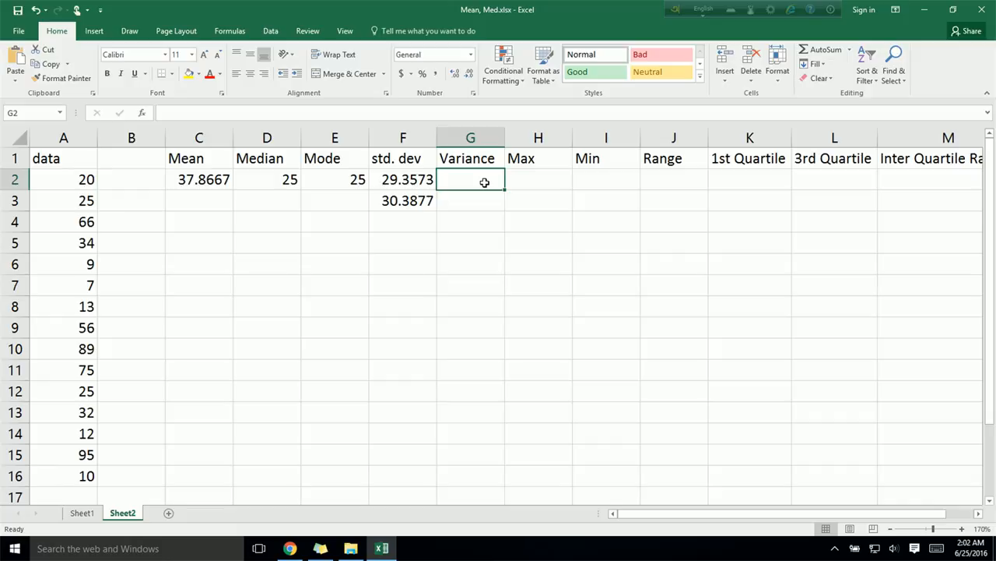
pyautogui.write('=')
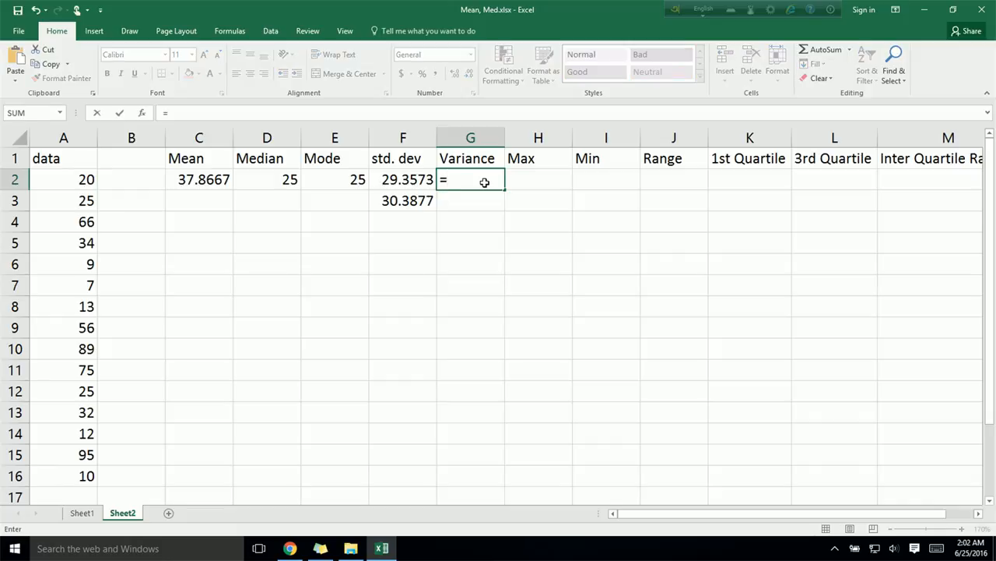
pyautogui.write('var')
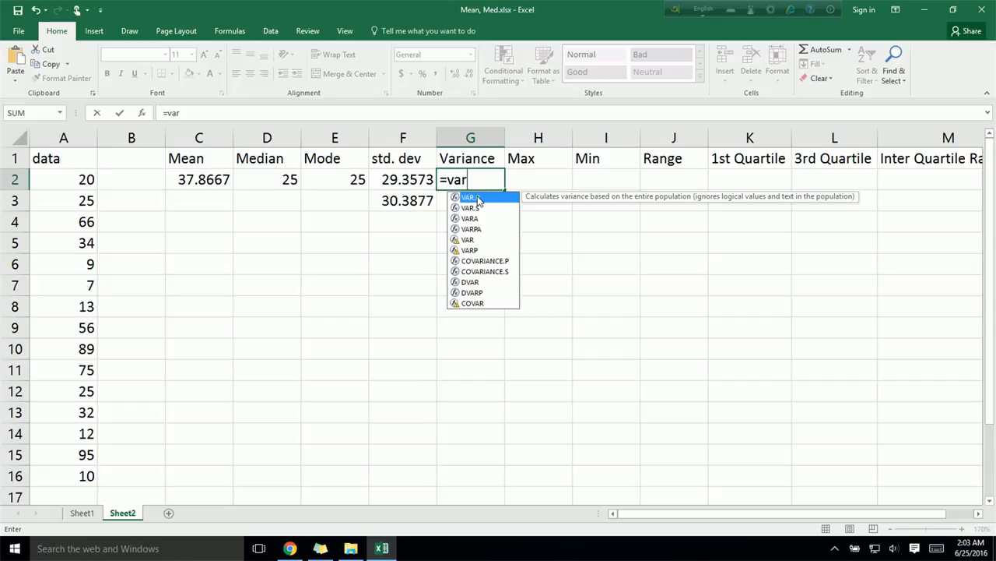
pyautogui.doubleClick(479, 201)
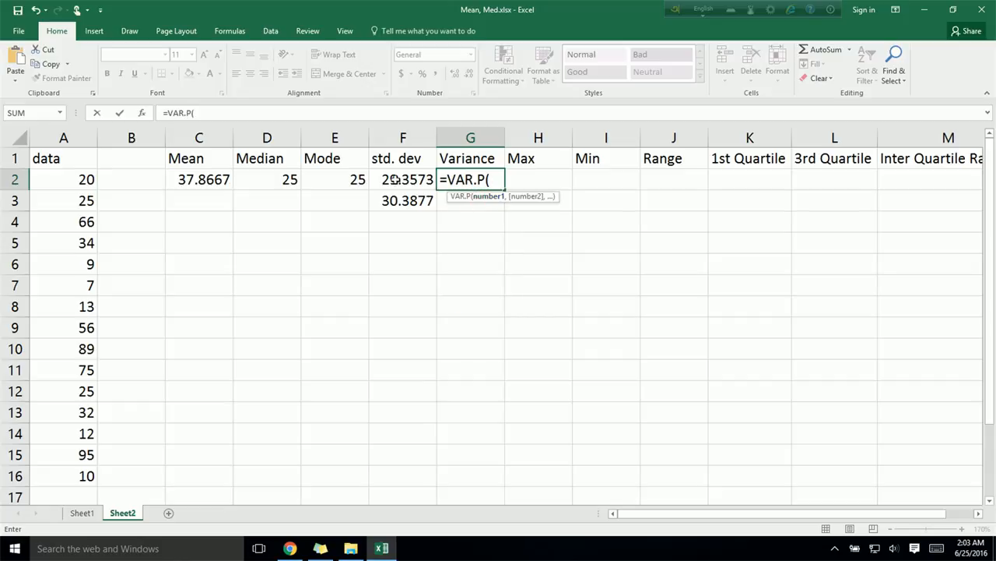
pyautogui.moveTo(68, 182); pyautogui.dragTo(62, 481)
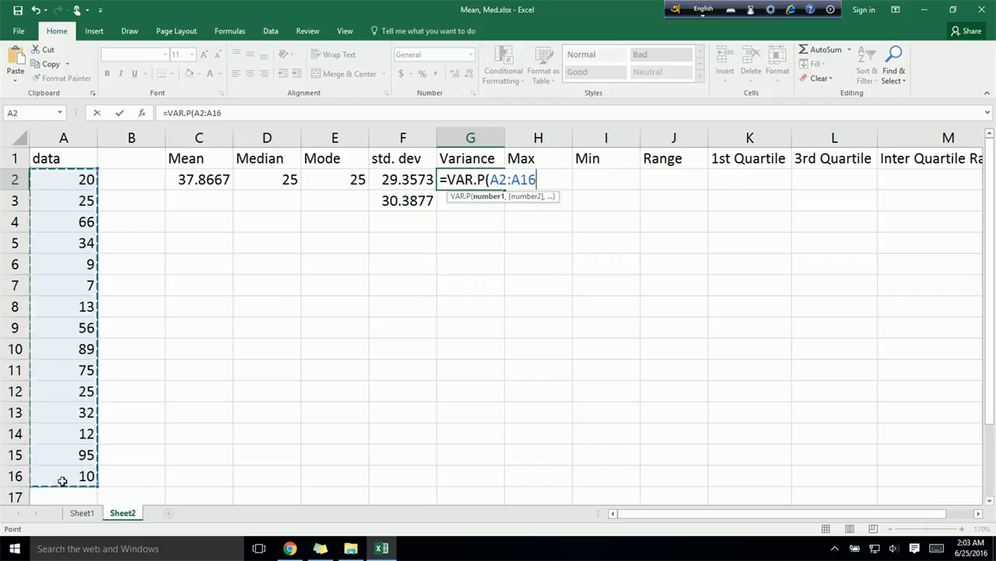
pyautogui.write(')')
pyautogui.press('Return')
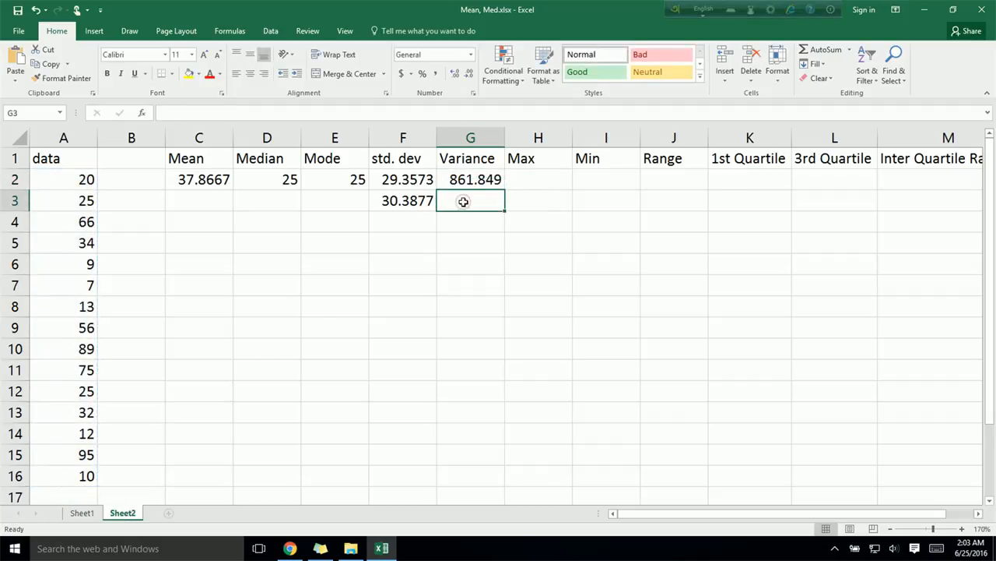
# Step: Calculate the sample variance of the data in G3 with the formula =VAR.S(A2:A16)
pyautogui.write('=')
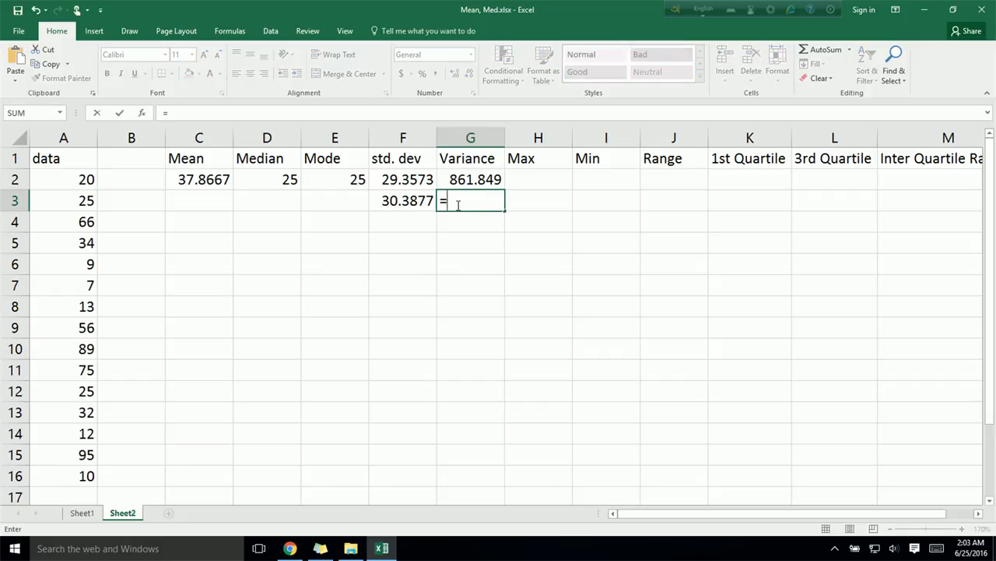
pyautogui.write('var')
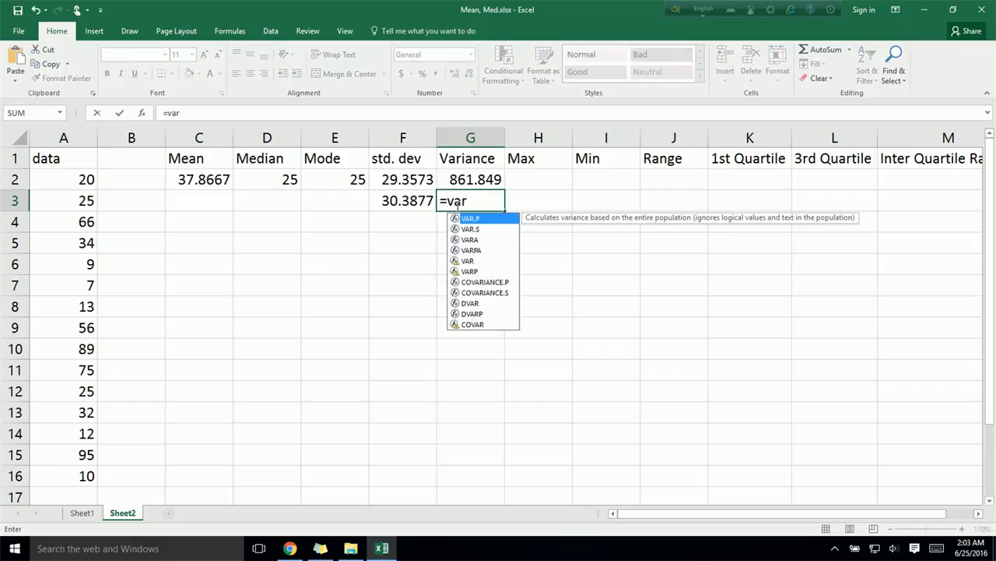
pyautogui.doubleClick(472, 229)
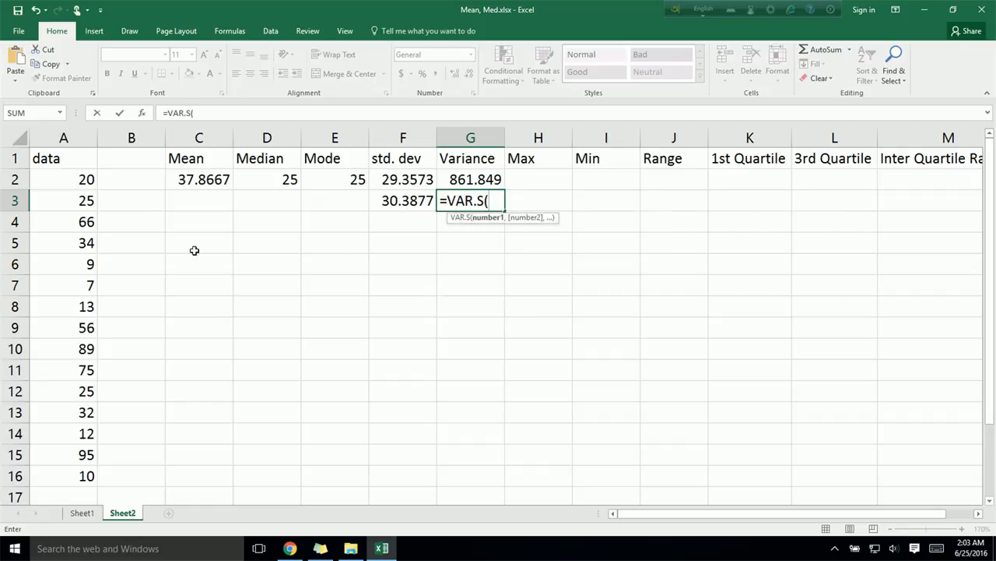
pyautogui.moveTo(71, 180); pyautogui.dragTo(68, 468)
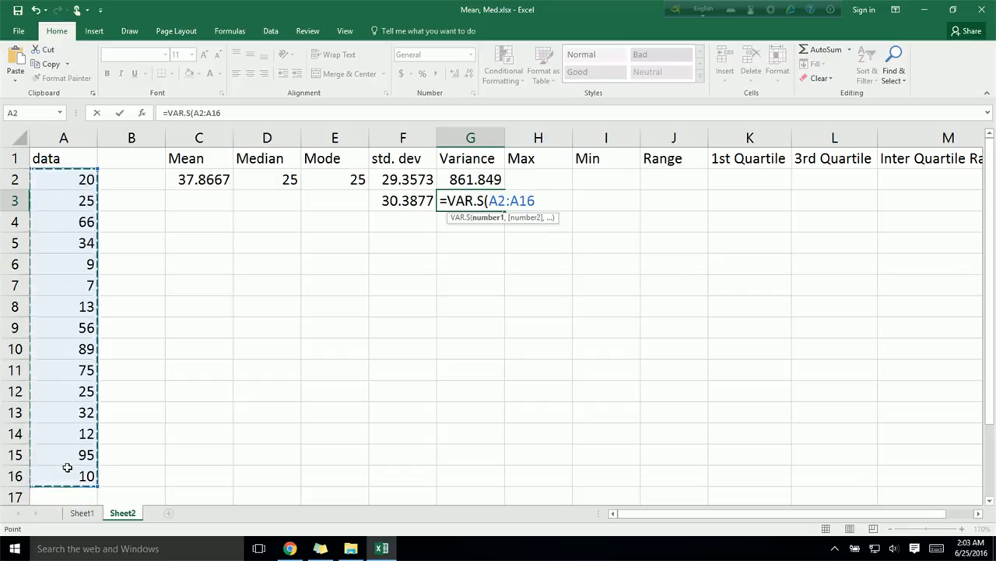
pyautogui.write(')')
pyautogui.press('Return')
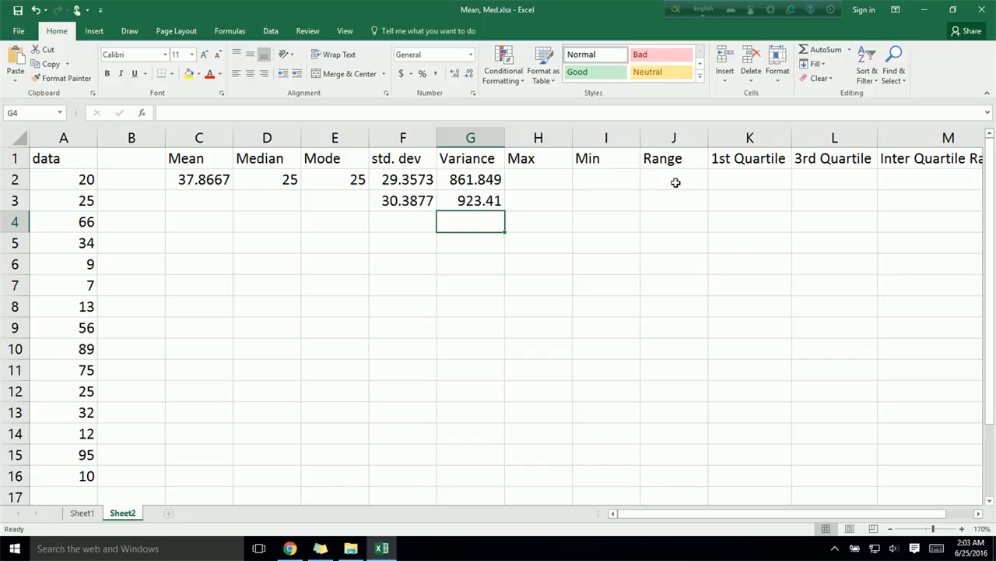
# Step: Find the maximum of the data in H2 with the formula =Max(A2:A16)
pyautogui.click(545, 180)
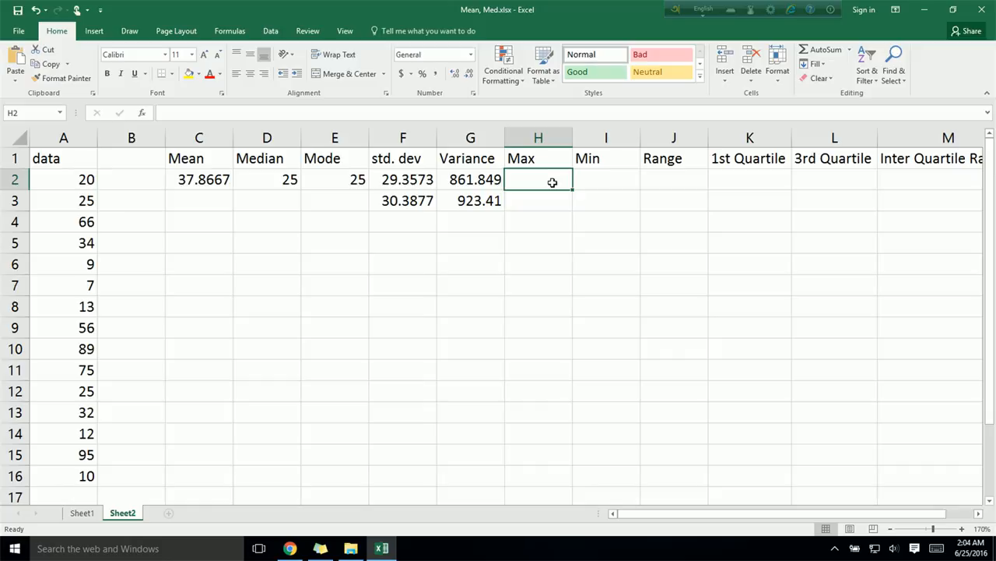
pyautogui.write('=')
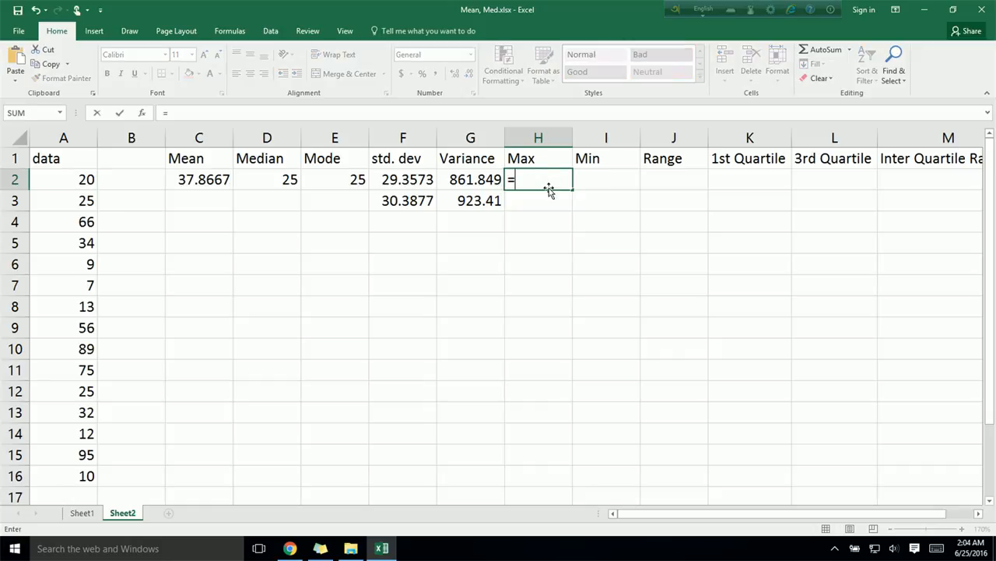
pyautogui.write('Max')
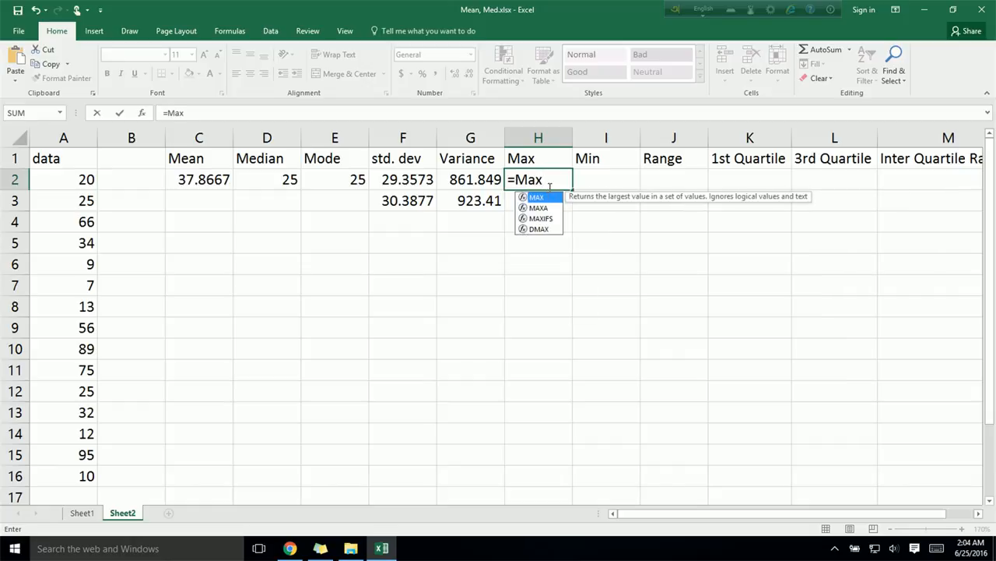
pyautogui.write('(')
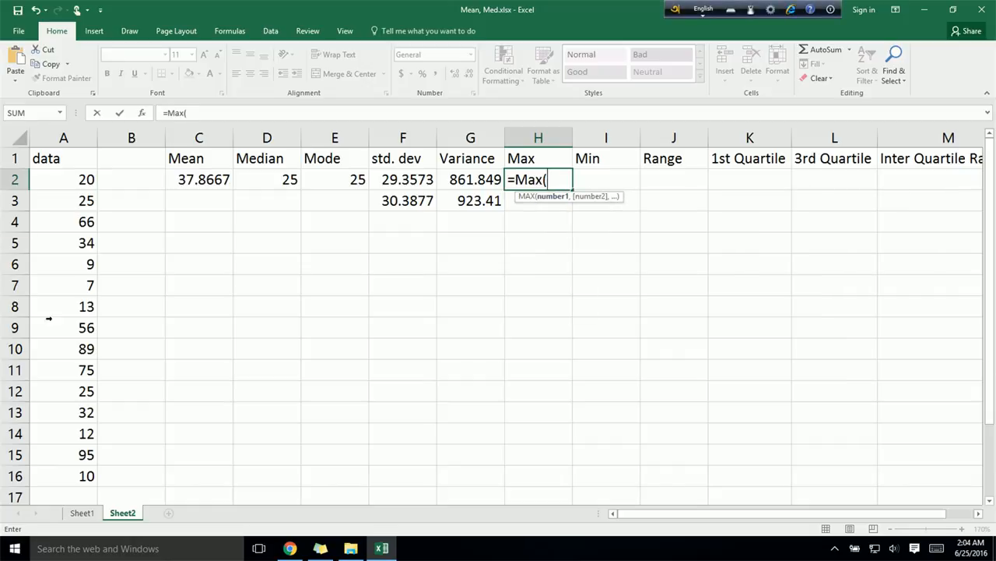
pyautogui.moveTo(52, 185); pyautogui.dragTo(69, 486)
pyautogui.press('Return')
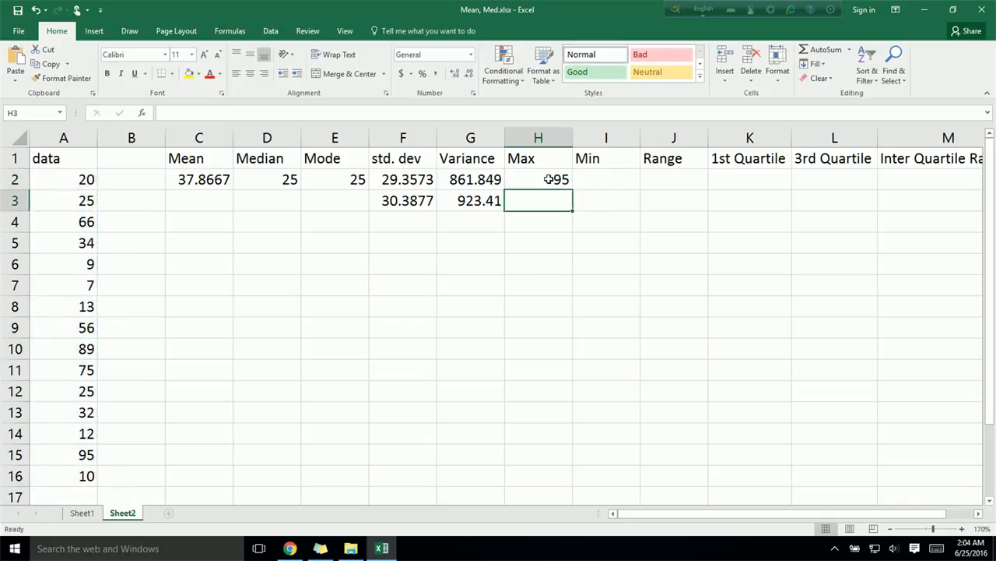
# Step: Find the minimum of the data in I2 with the formula =Min(A2:A16)
pyautogui.click(613, 178)
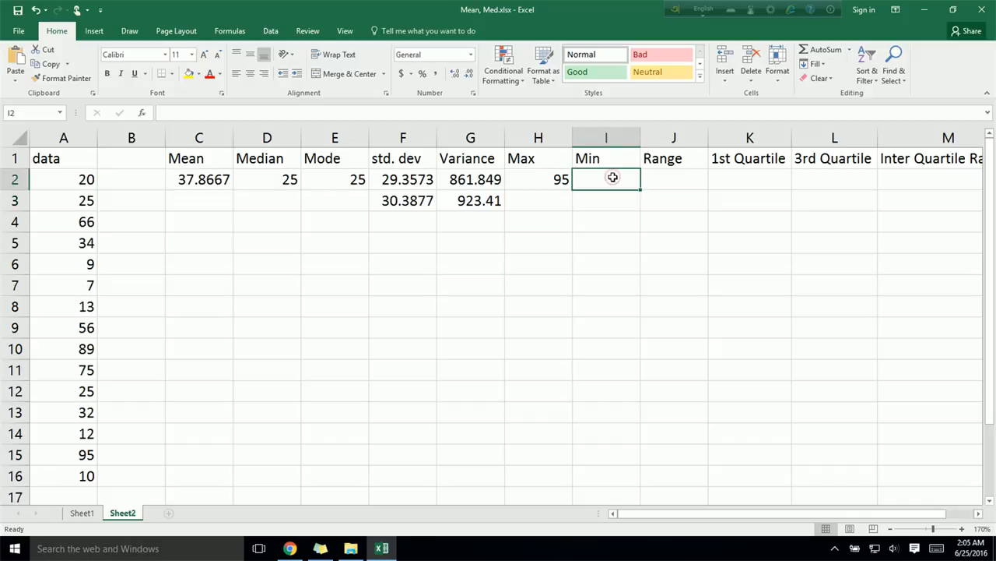
pyautogui.write('=')
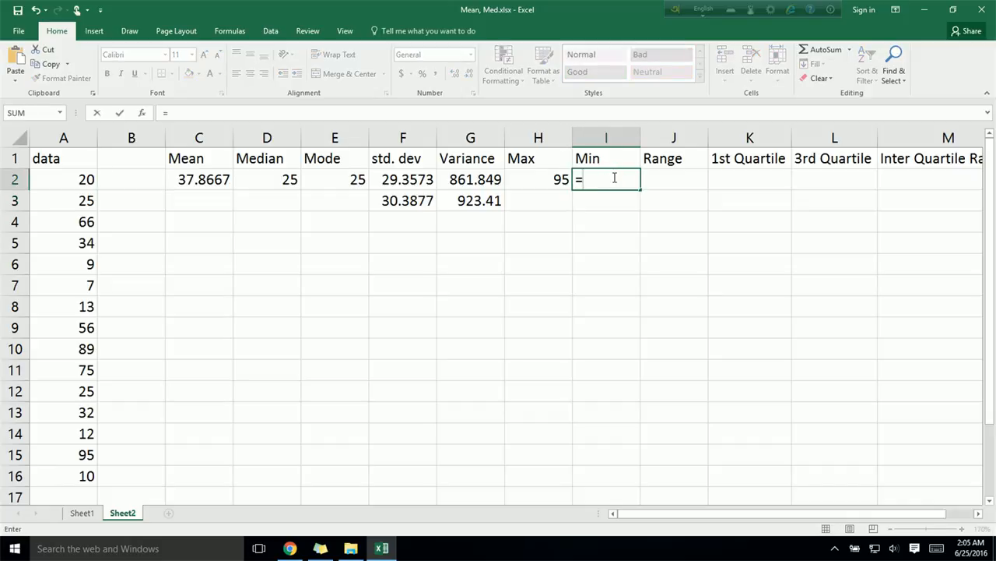
pyautogui.write('M')
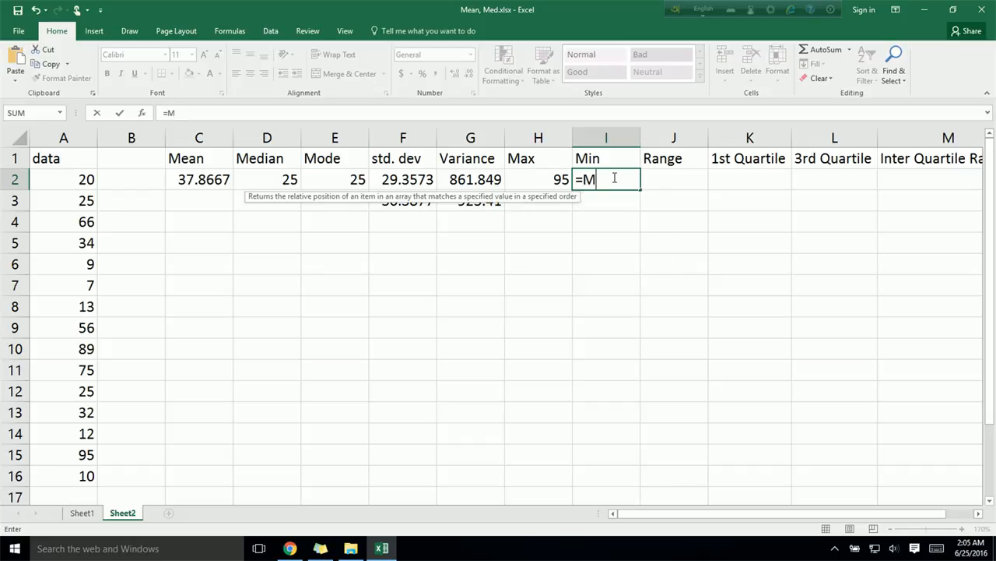
pyautogui.write('in')
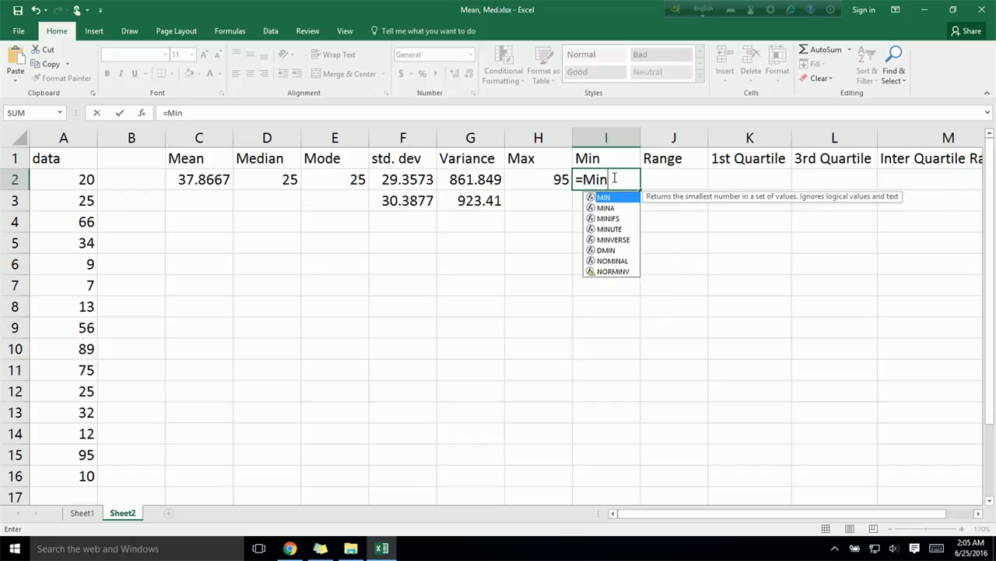
pyautogui.write('(')
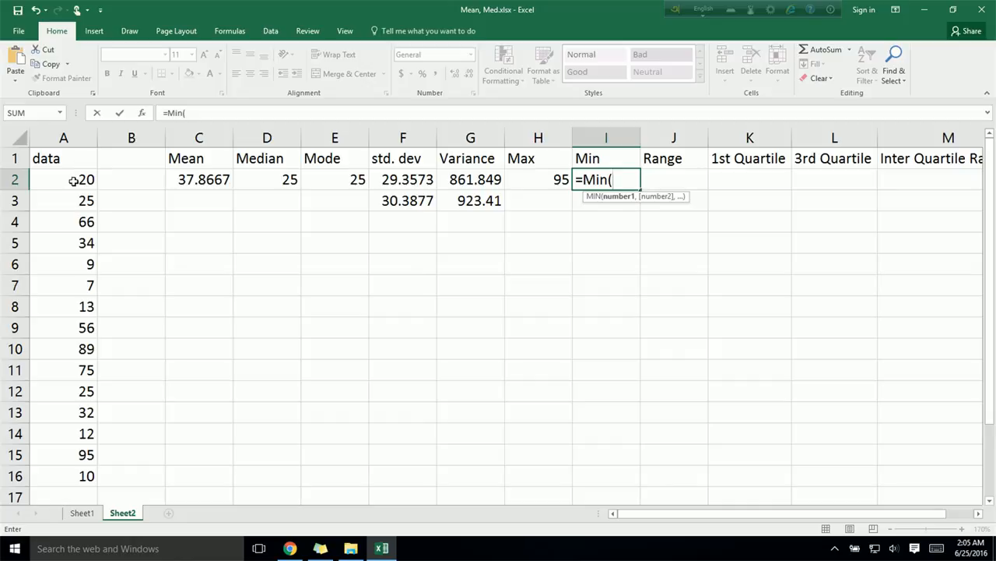
pyautogui.moveTo(72, 180); pyautogui.dragTo(59, 476)
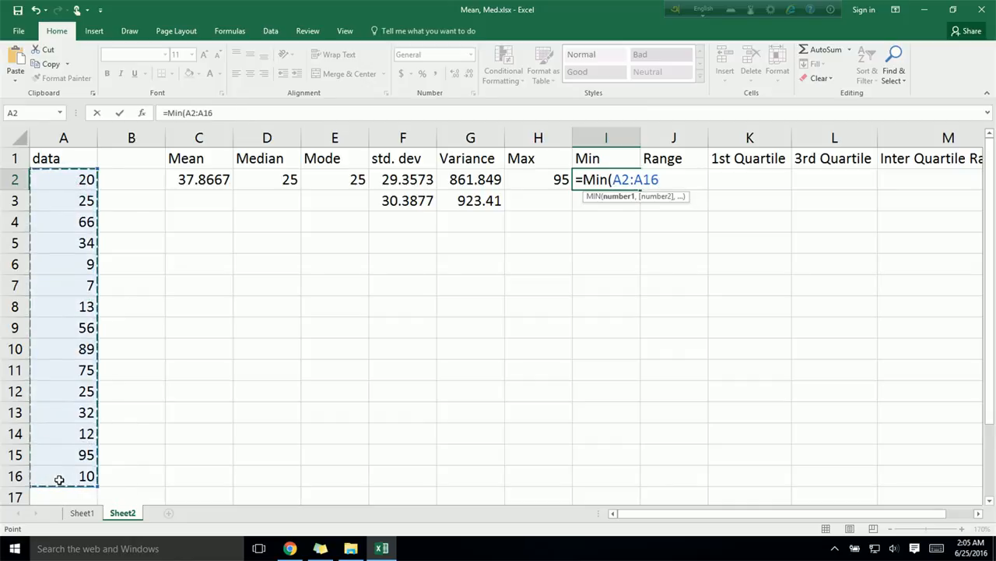
pyautogui.write(')')
pyautogui.press('Return')
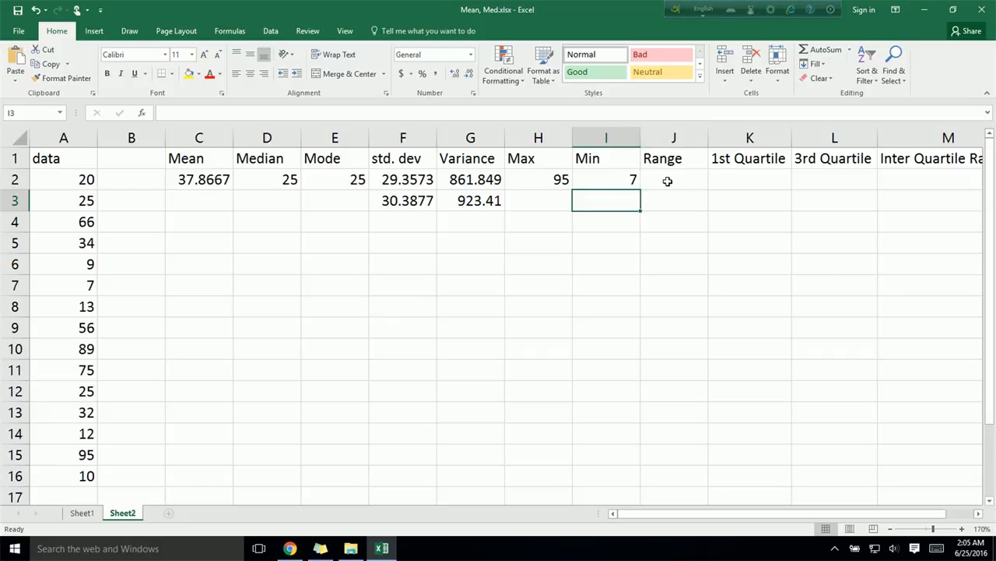
# Step: Calculate the range in J2 by subtracting the minimum from the maximum with the formula =H2-I2
pyautogui.click(667, 181)
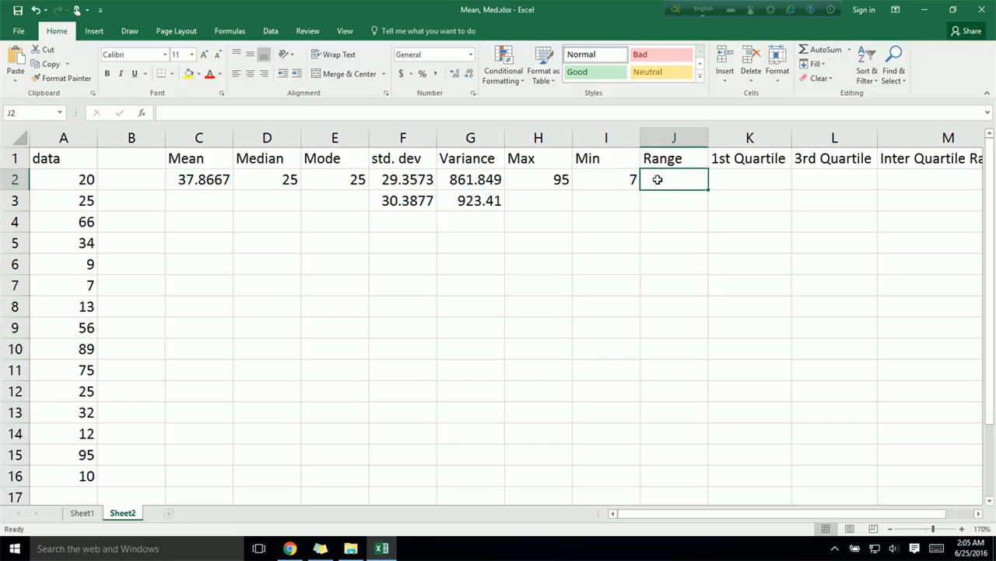
pyautogui.write('=')
pyautogui.click(550, 180)
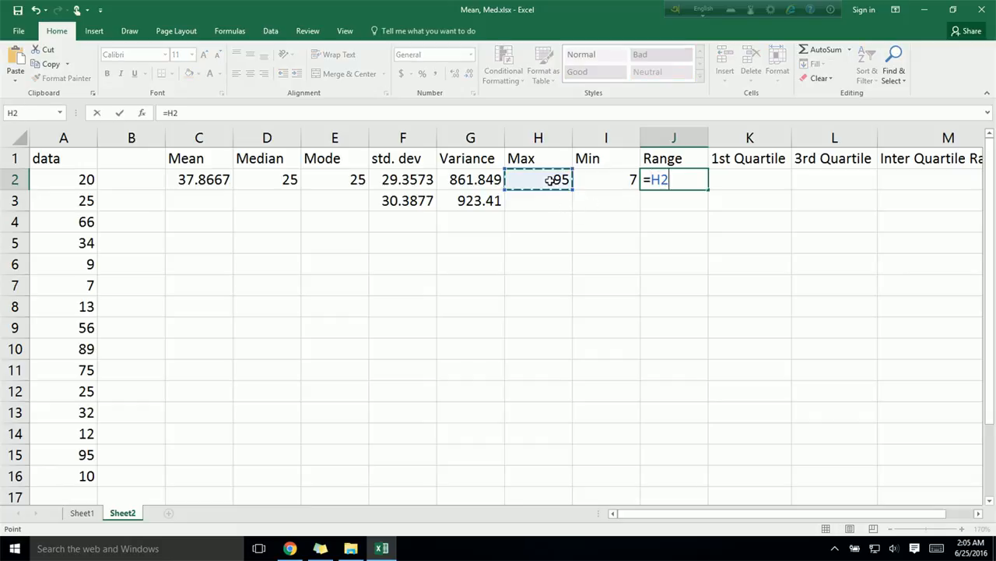
pyautogui.write('-')
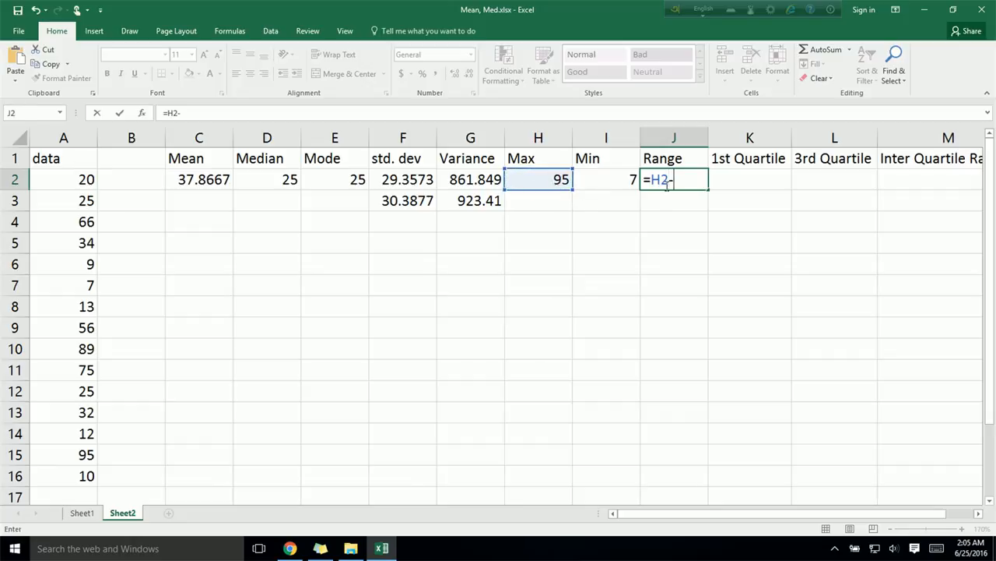
pyautogui.click(631, 177)
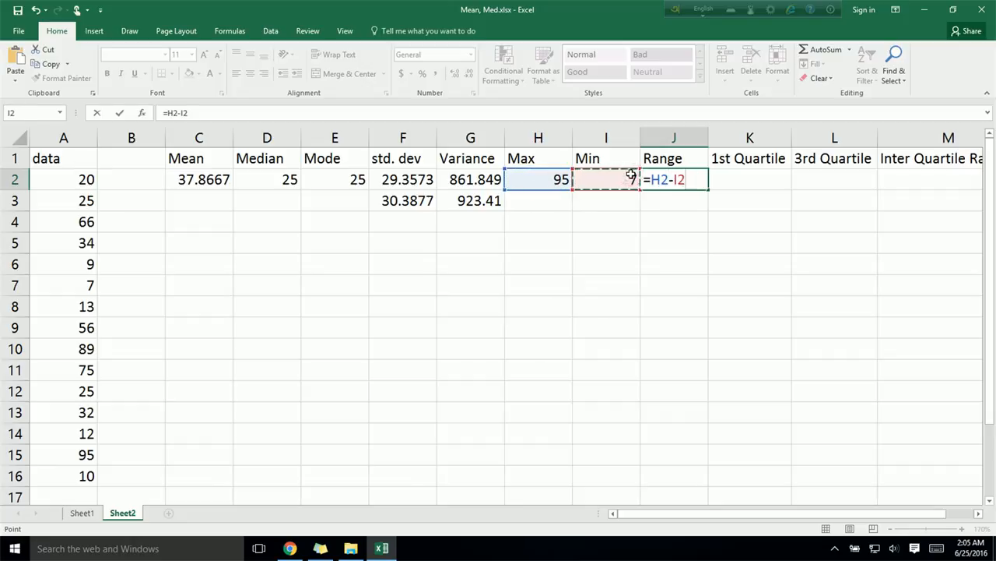
pyautogui.press('Return')
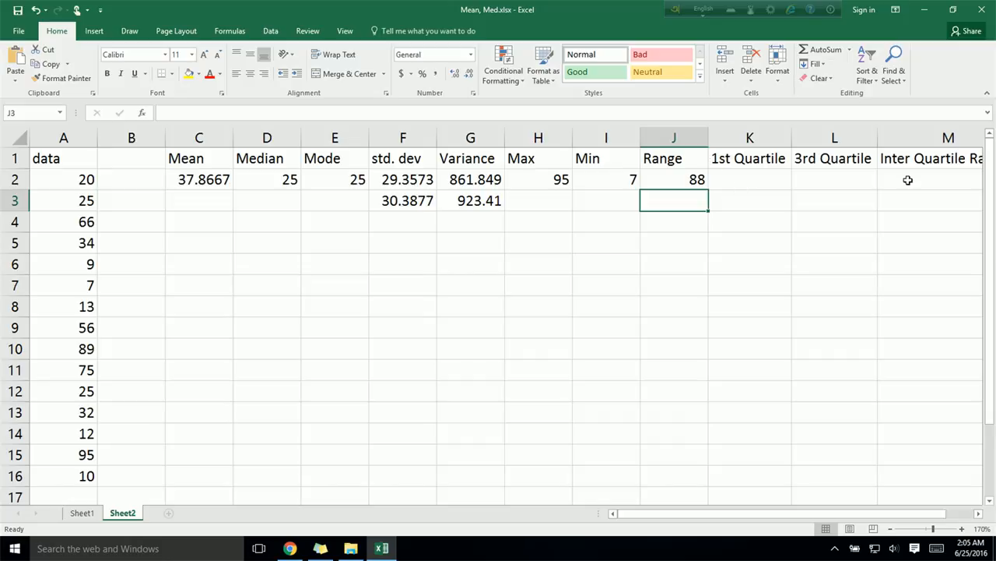
# Step: Calculate the first quartile of the data in K2 with the formula =Quartile(A2:A16,1)
pyautogui.moveTo(701, 516); pyautogui.dragTo(734, 516)
pyautogui.click(822, 185)
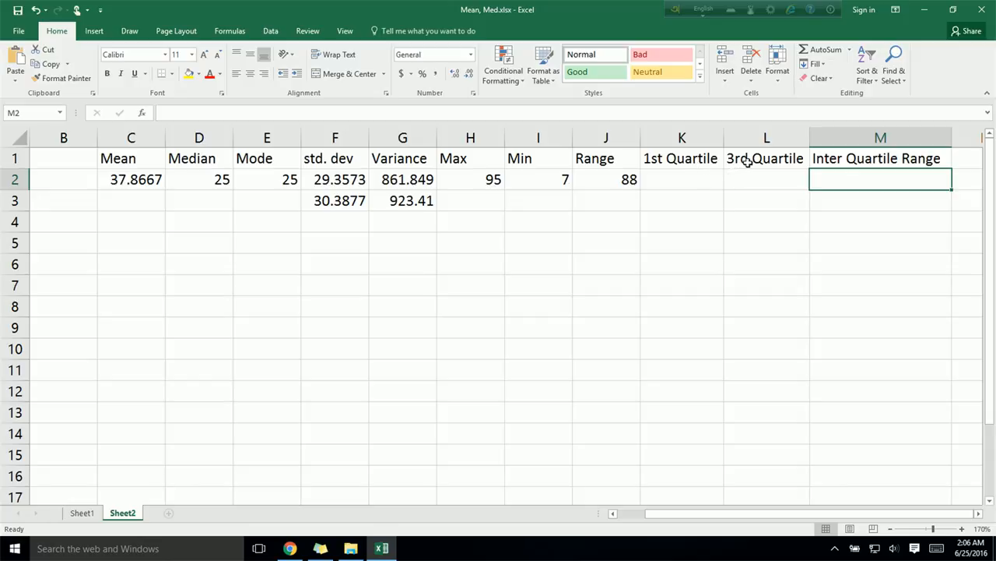
pyautogui.click(692, 183)
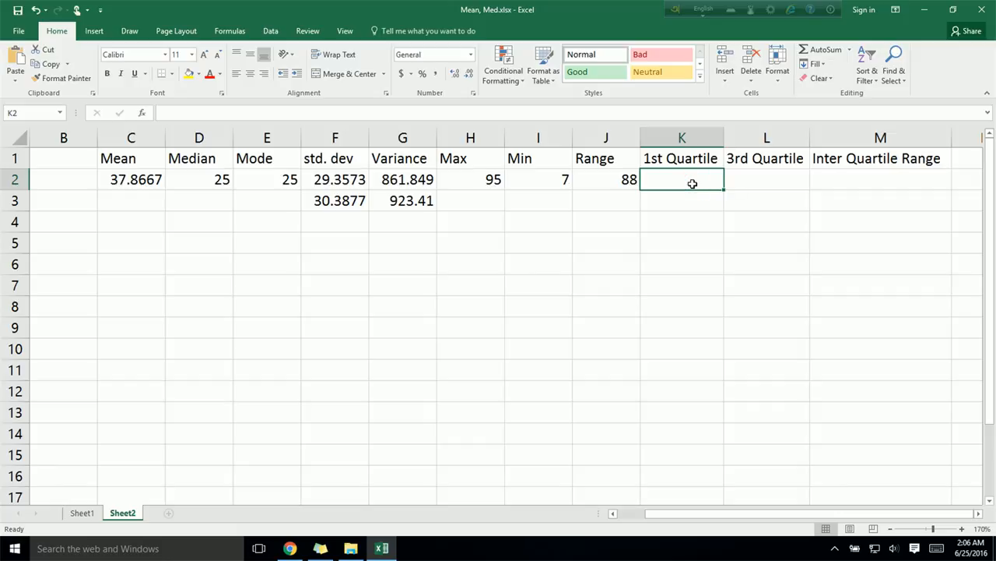
pyautogui.write('=')
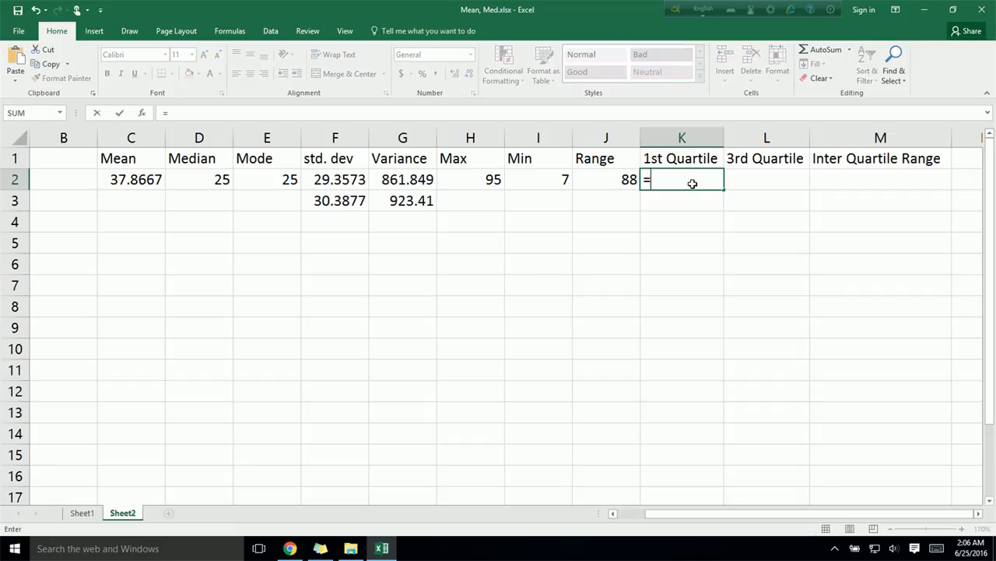
pyautogui.write('Qua')
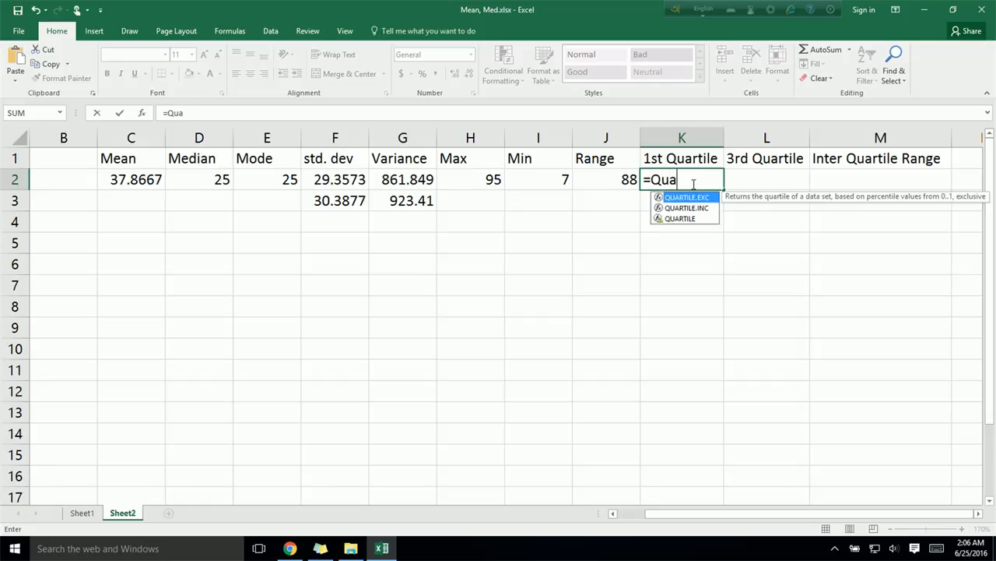
pyautogui.write('rtile(')
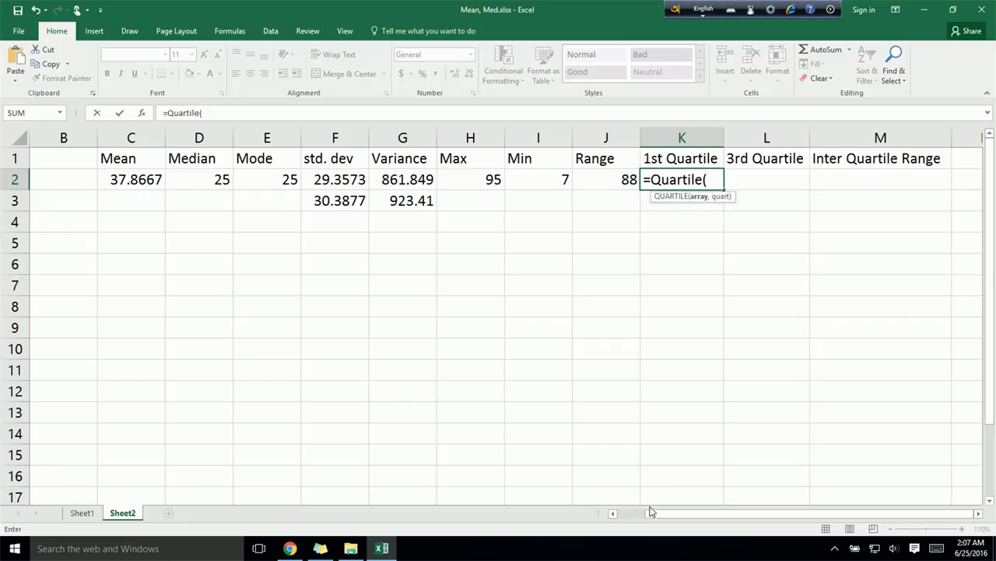
pyautogui.moveTo(668, 515); pyautogui.dragTo(638, 520)
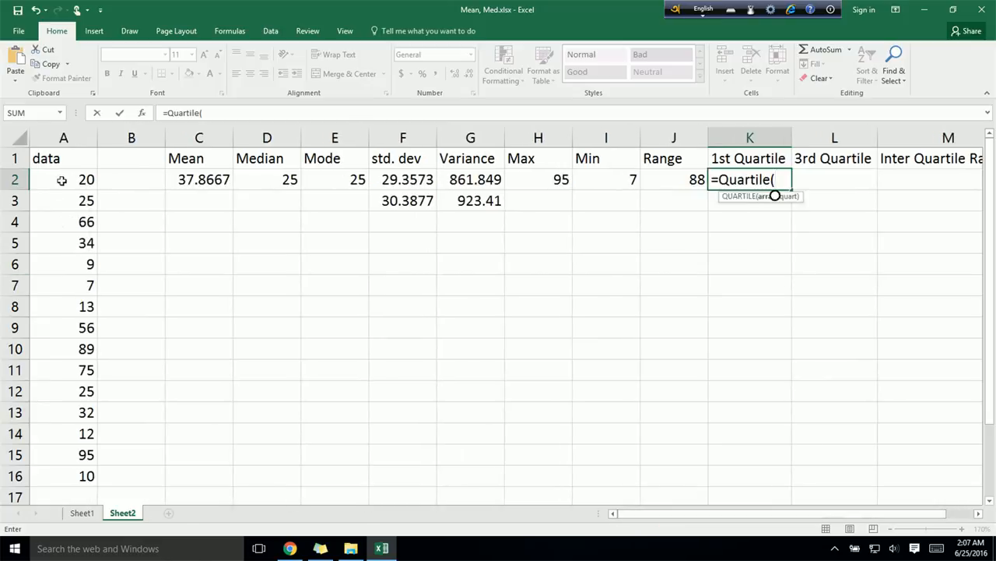
pyautogui.moveTo(62, 179); pyautogui.dragTo(86, 475)
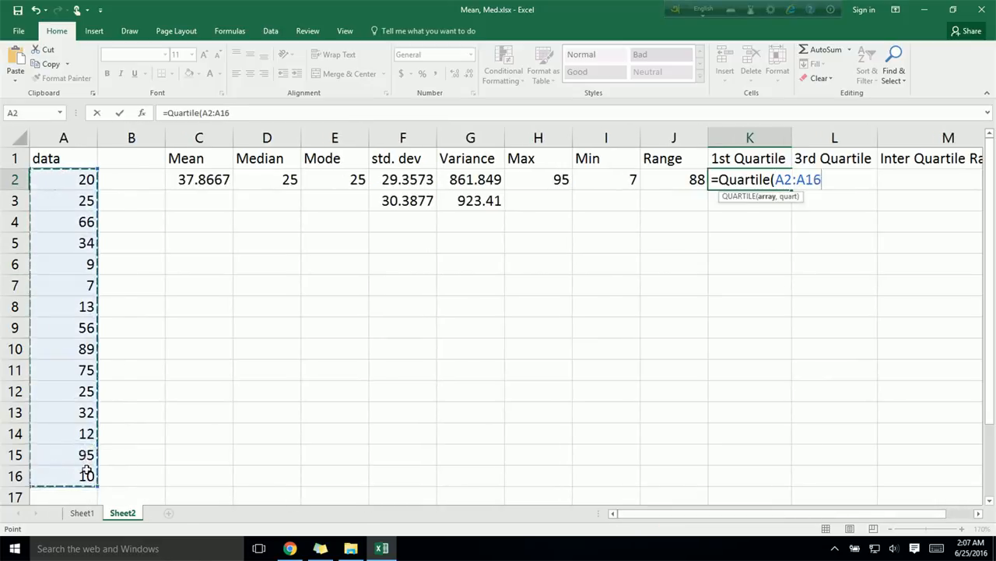
pyautogui.click(827, 181)
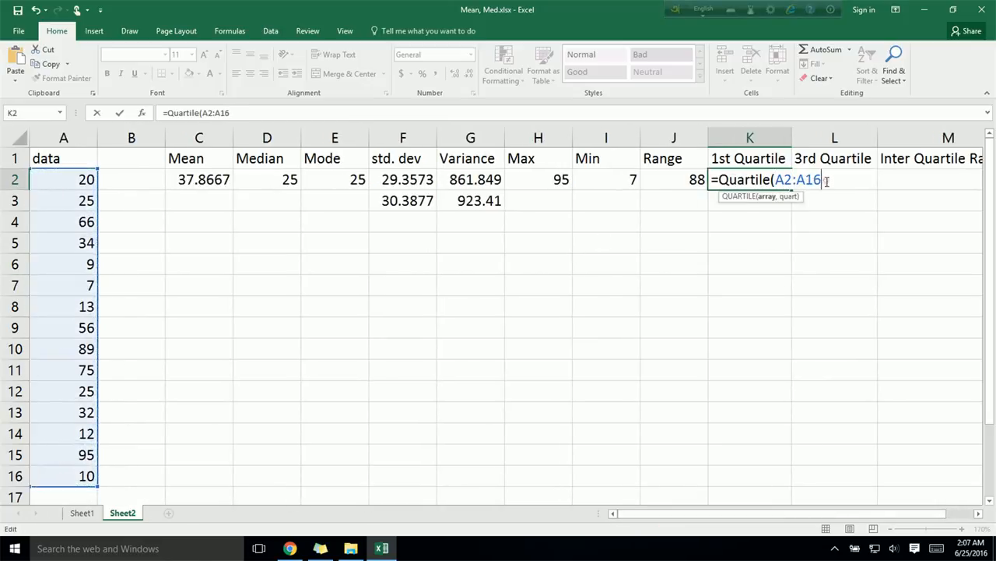
pyautogui.write(',')
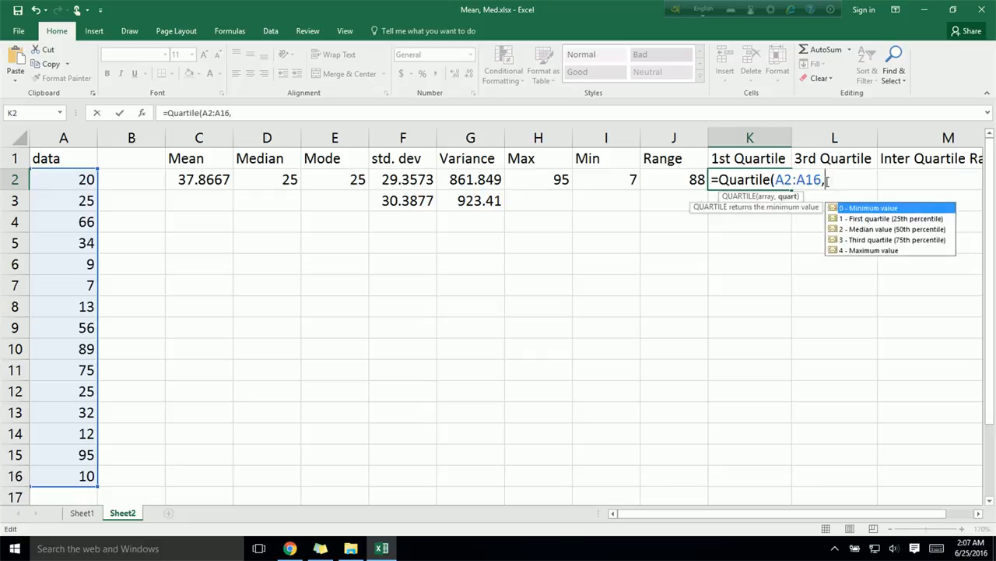
pyautogui.write('1)')
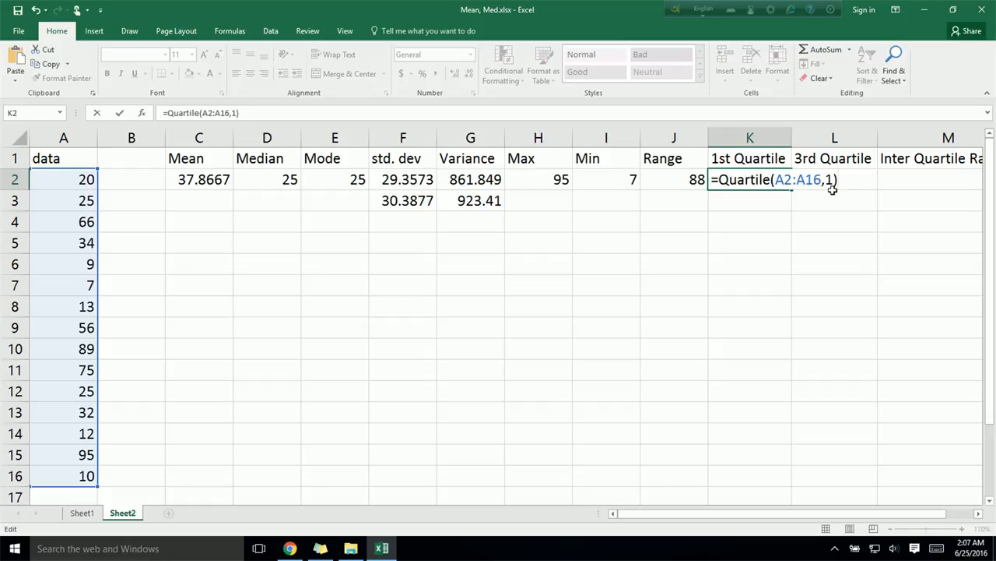
pyautogui.press('Return')
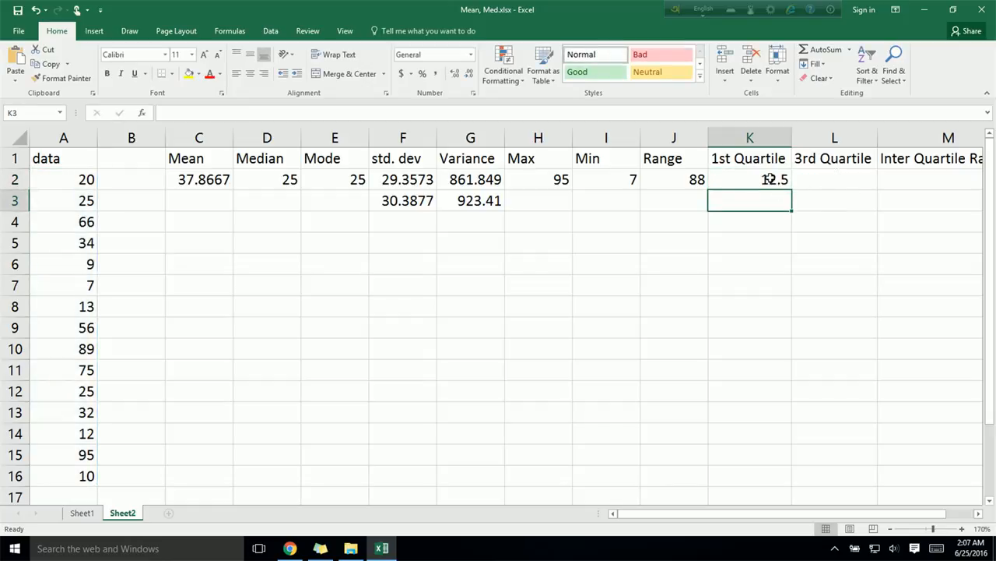
# Step: Calculate the third quartile of the data in L2 with the formula =Quartile(A2:A16,3)
pyautogui.click(829, 182)
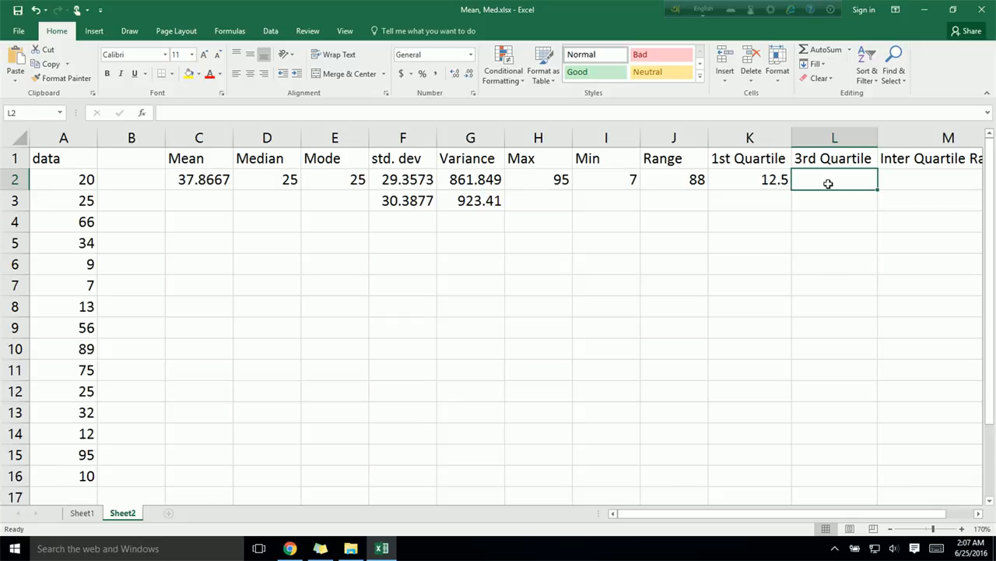
pyautogui.write('=')
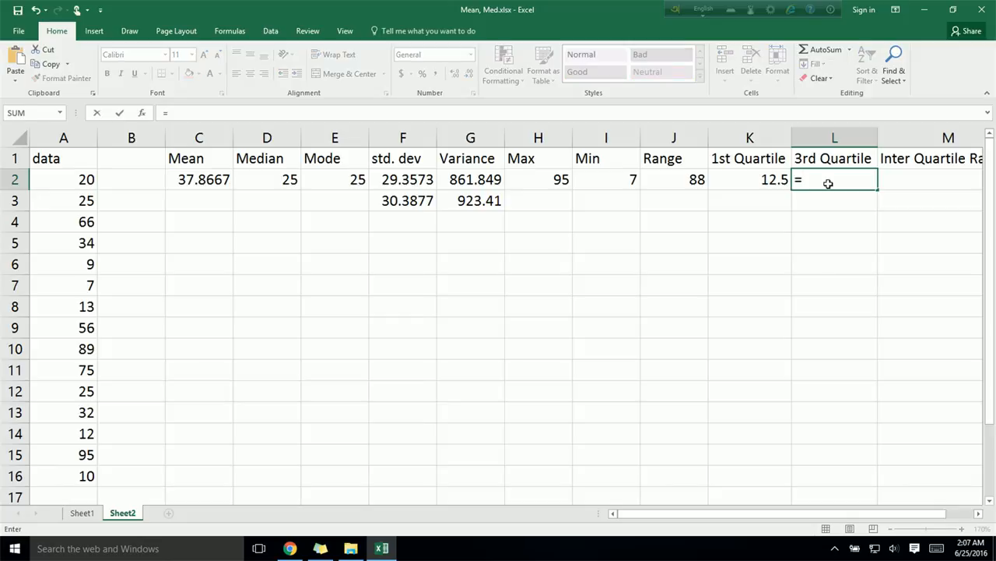
pyautogui.write('Quartil')
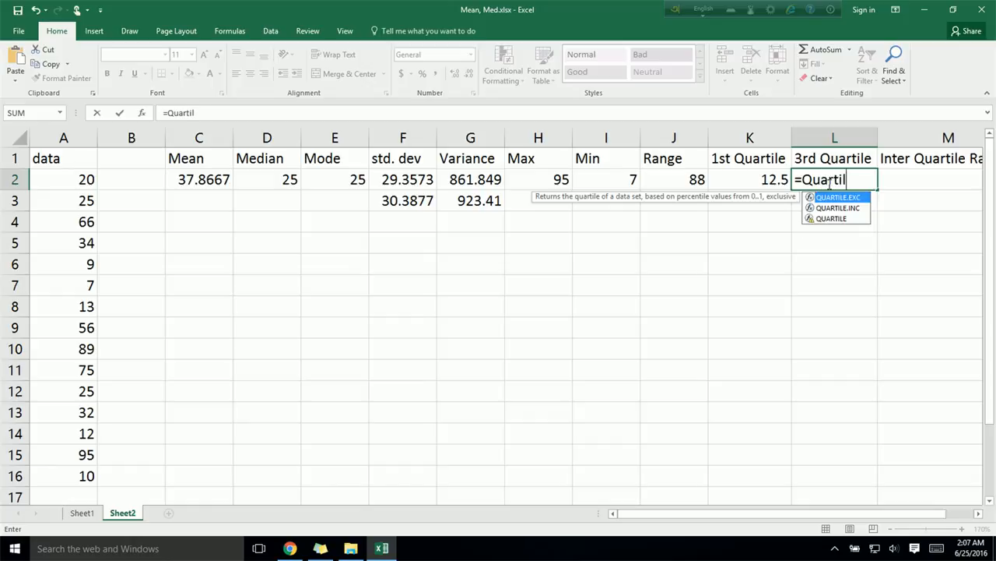
pyautogui.write('e(')
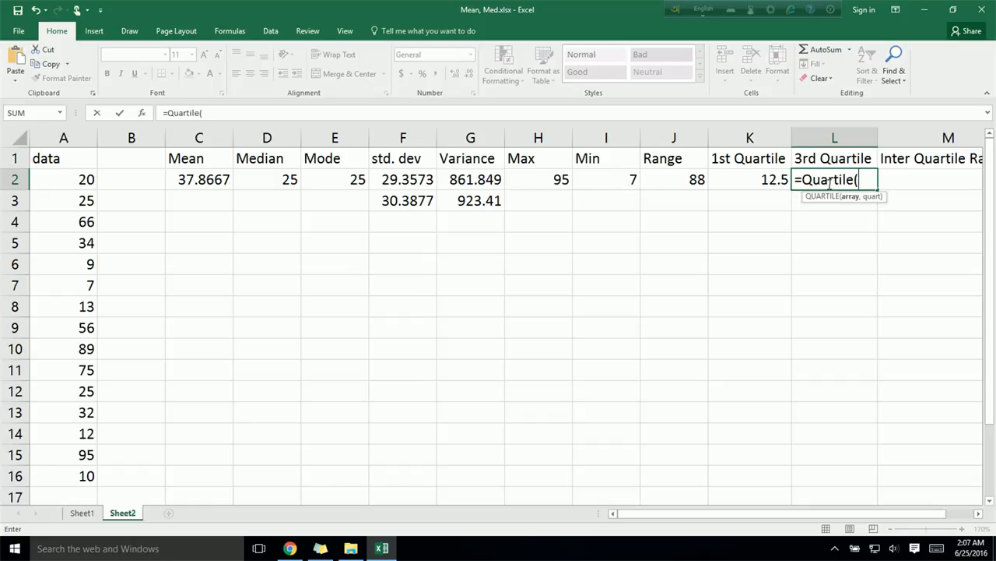
pyautogui.moveTo(83, 179); pyautogui.dragTo(87, 476)
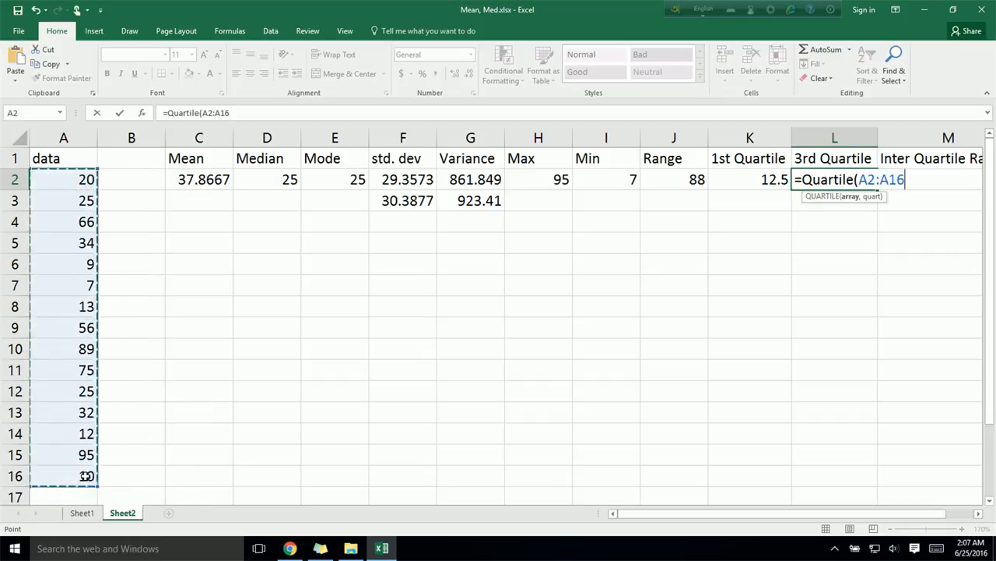
pyautogui.write(',')
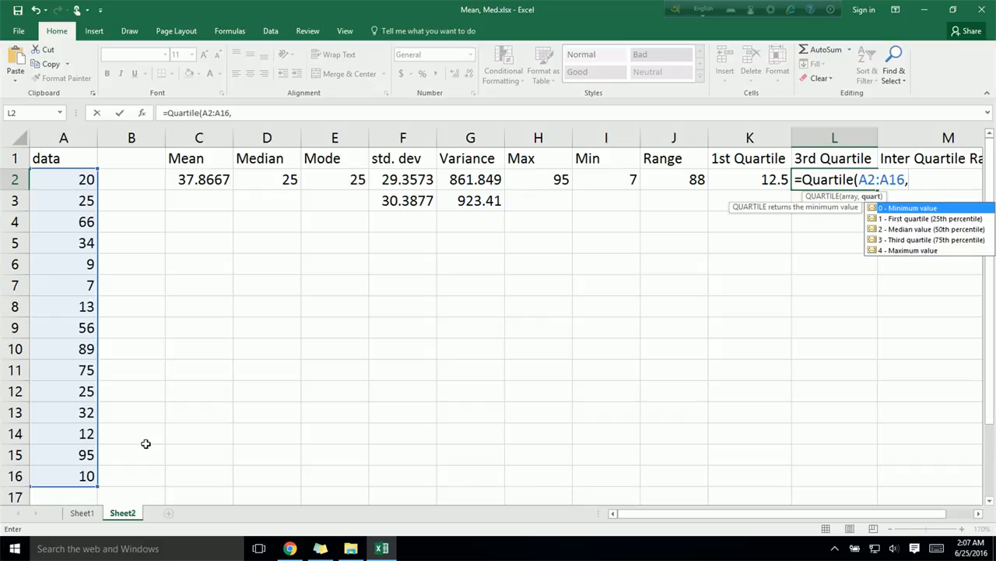
pyautogui.write('3)')
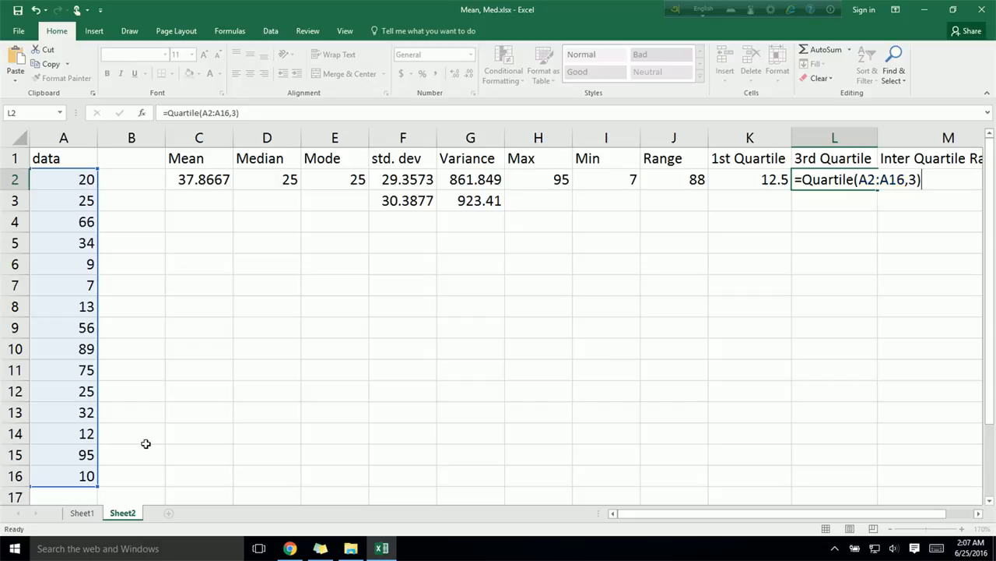
pyautogui.press('Return')
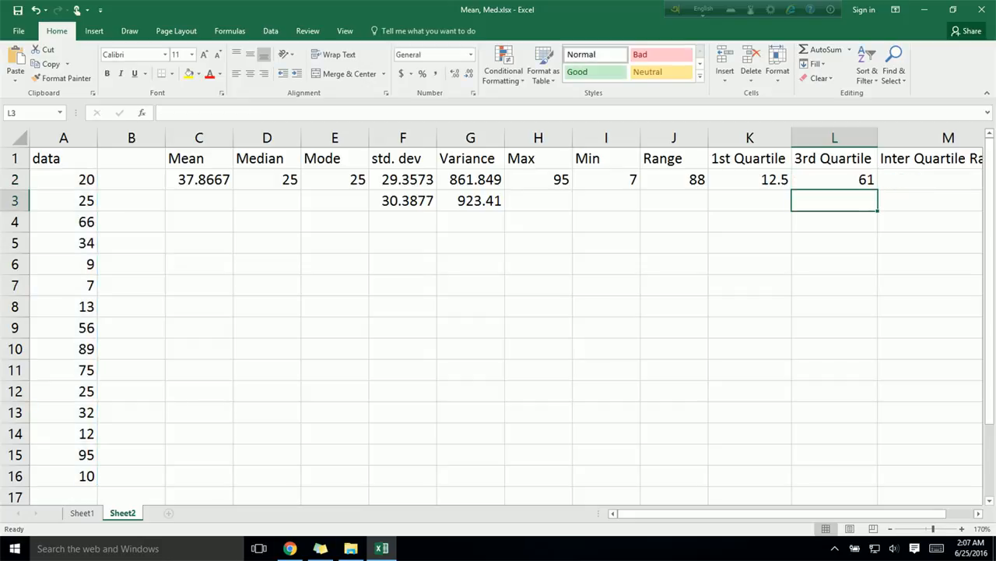
# Step: Calculate the inter quartile range in M2 by subtracting the first quartile from the third with the formula =L2-K2
pyautogui.moveTo(740, 512); pyautogui.dragTo(768, 520)
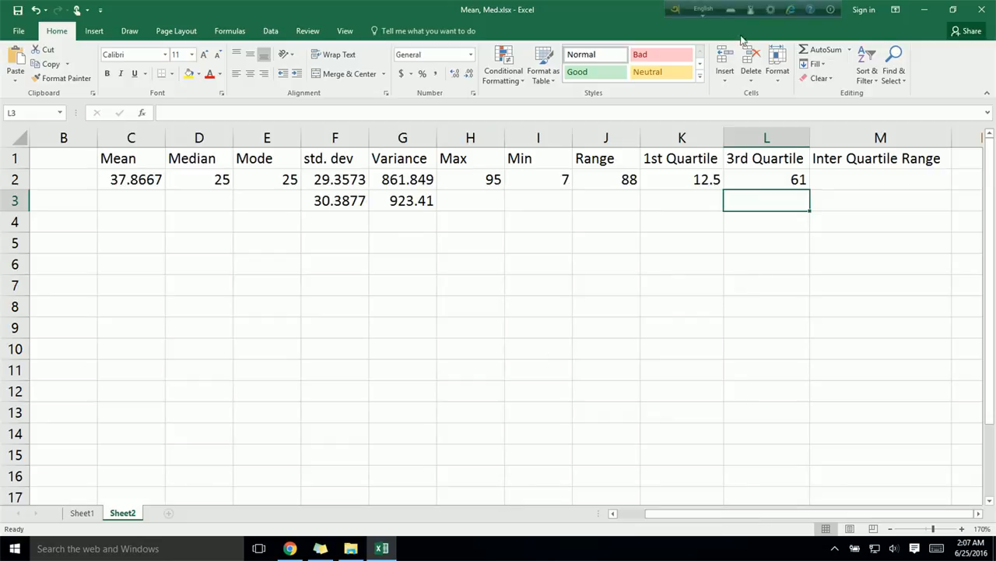
pyautogui.click(863, 180)
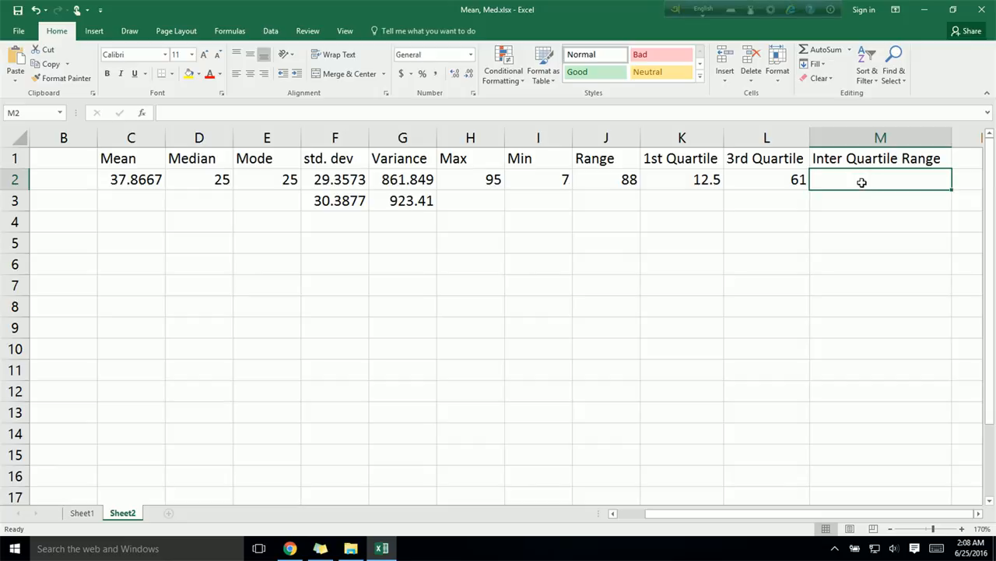
pyautogui.write('=')
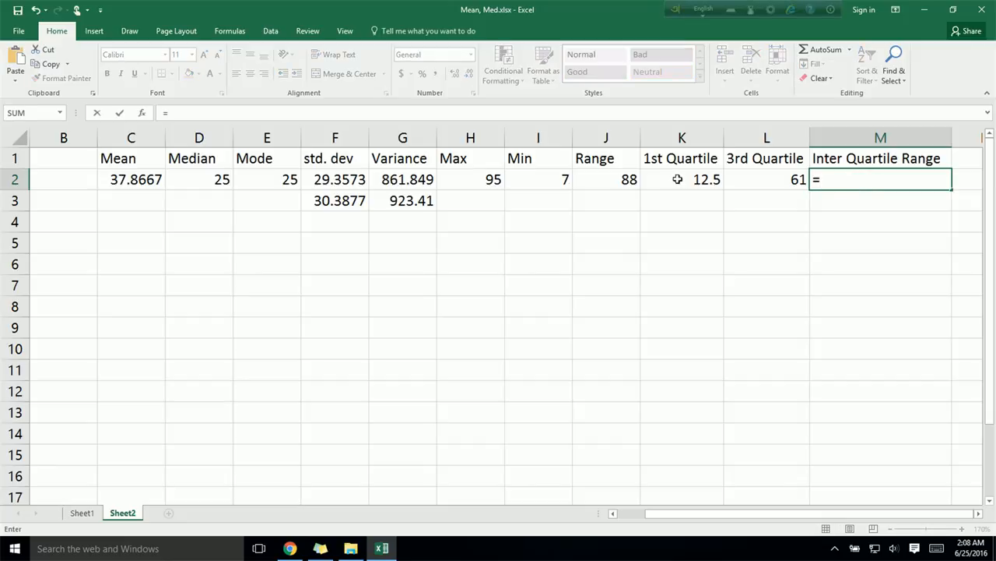
pyautogui.click(769, 179)
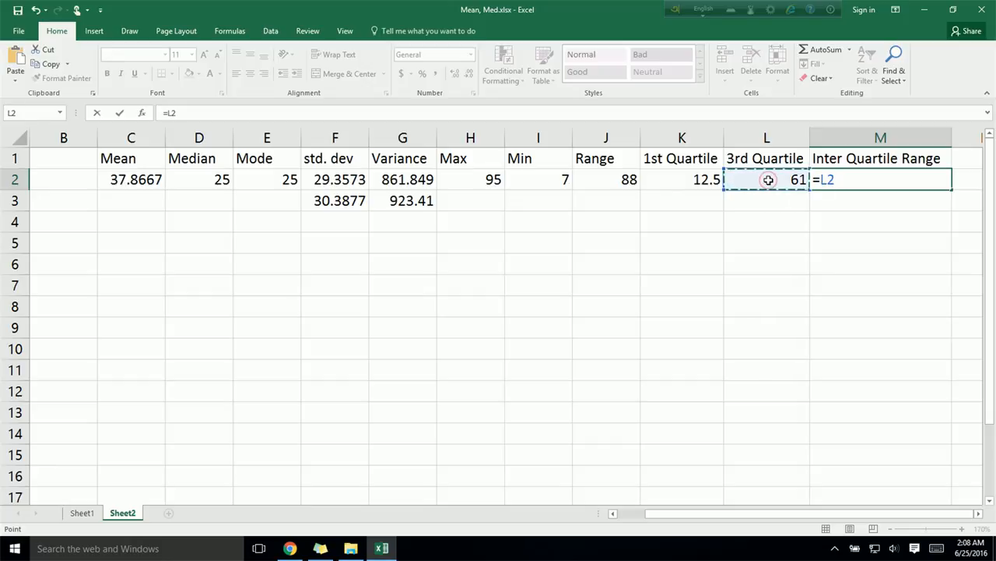
pyautogui.write('-')
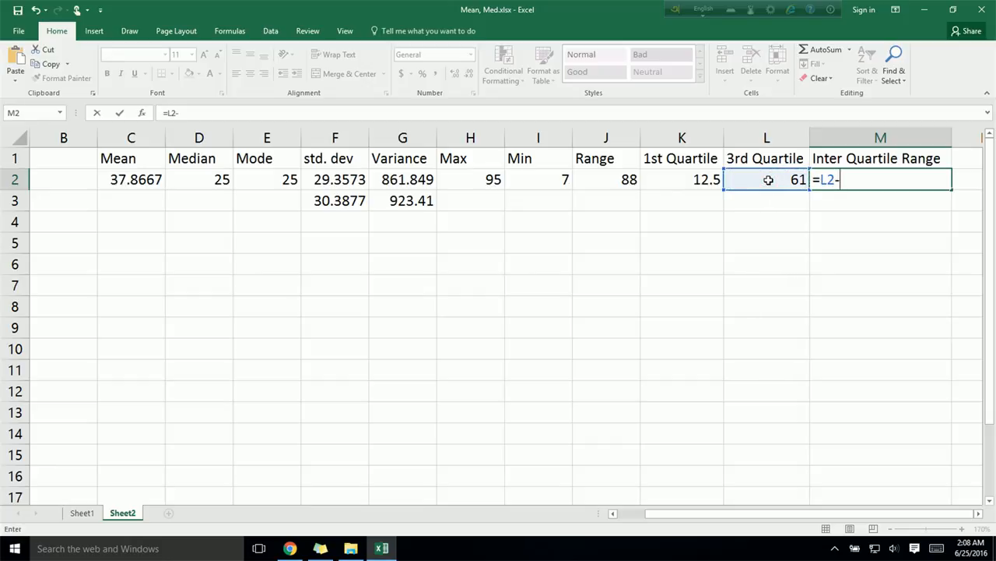
pyautogui.click(710, 183)
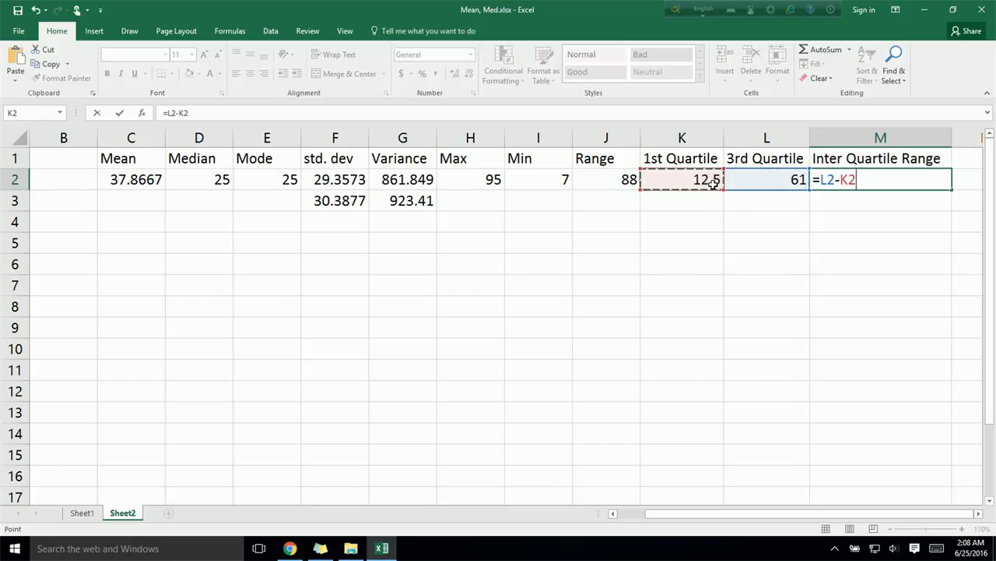
pyautogui.press('Return')
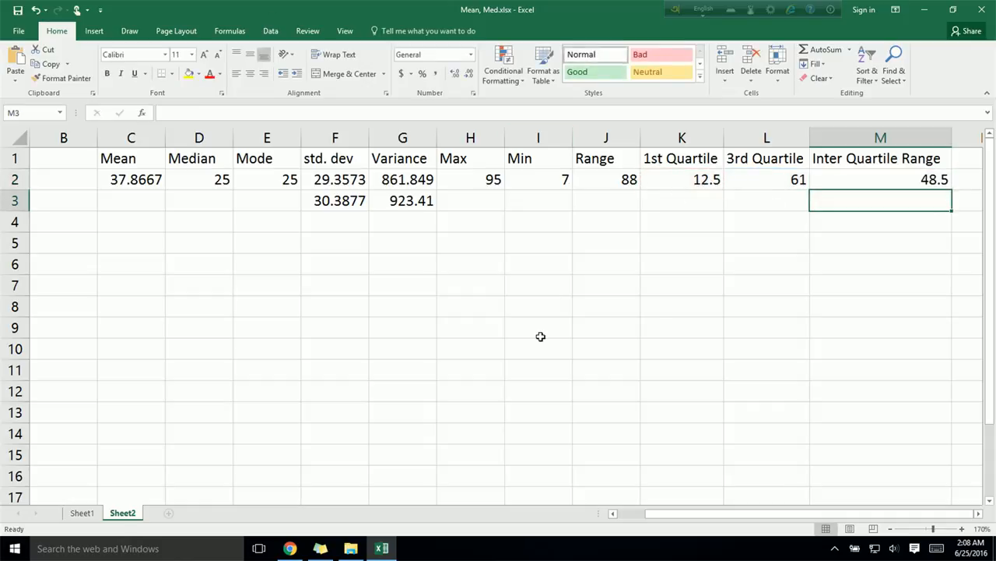